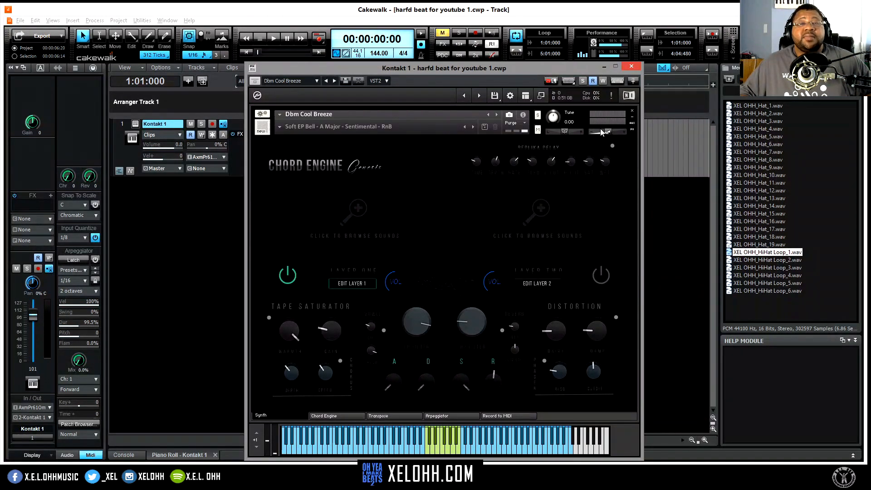
# Close the Kontakt 1 instrument window and play back the Kontakt 1 melody from the project start
pyautogui.click(632, 69)
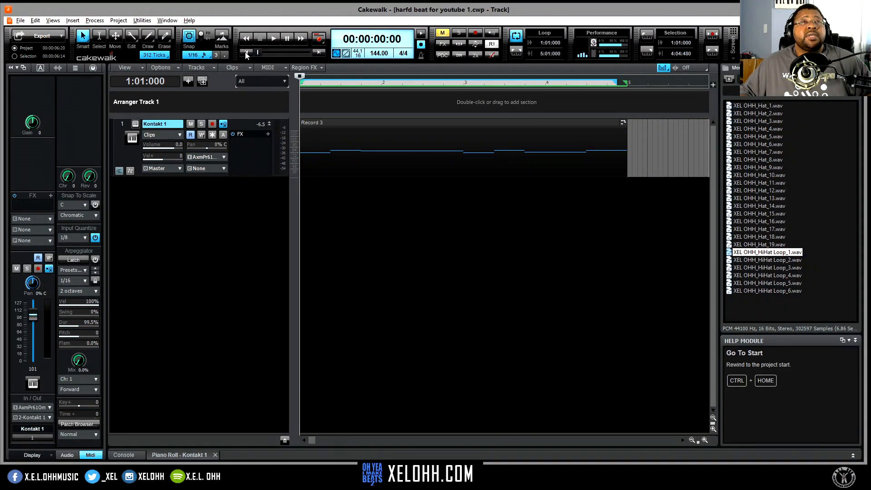
pyautogui.click(275, 39)
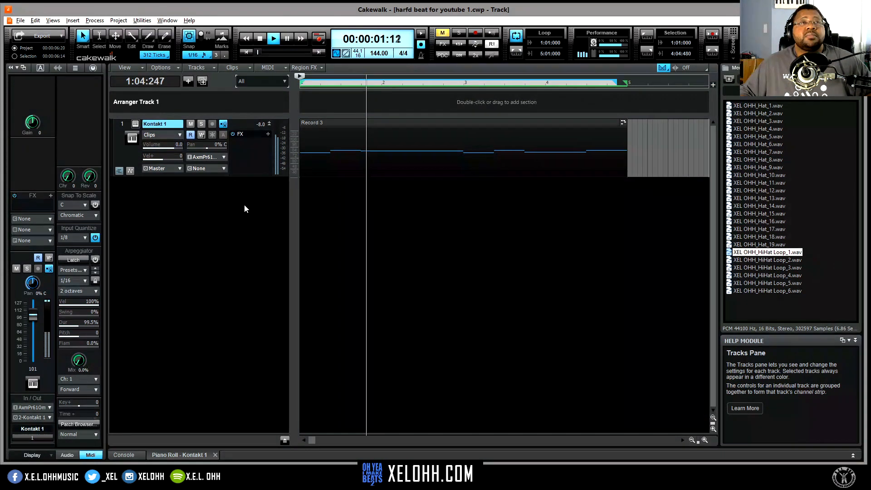
pyautogui.press('space')
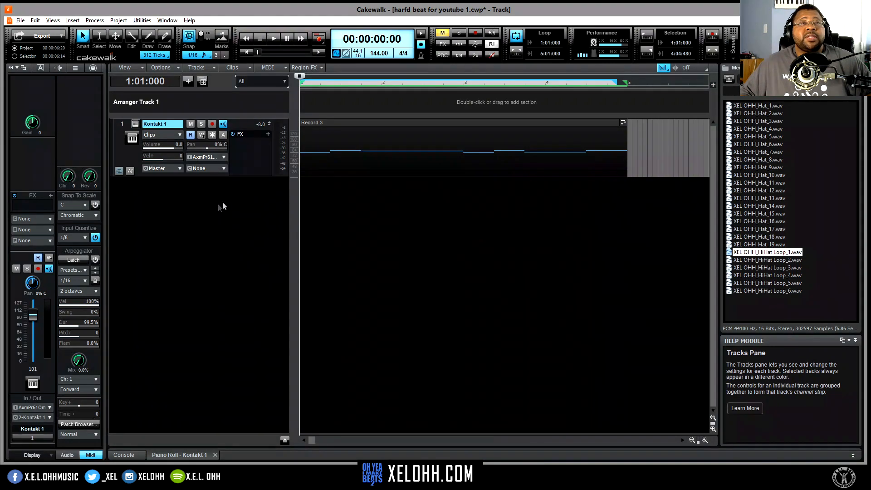
# Show the VacuumPro 1 track with its synth window and mute the Kontakt 1 track
pyautogui.rightClick(204, 234)
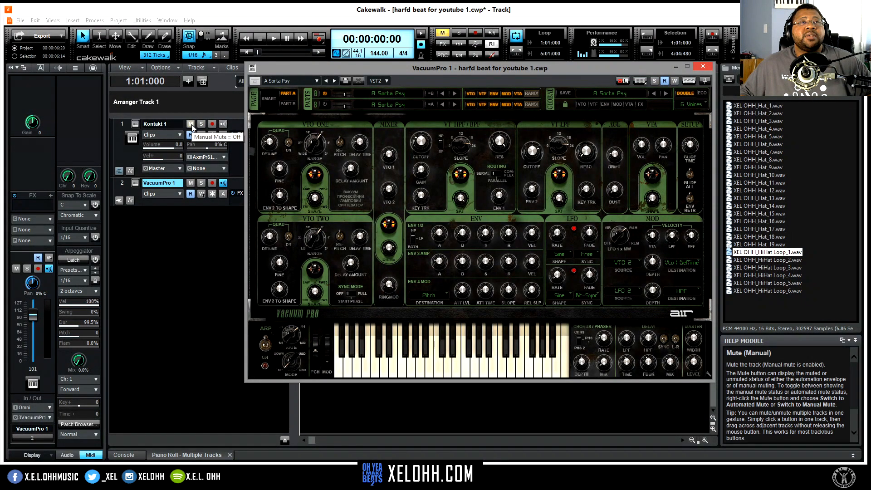
pyautogui.moveTo(494, 73)
pyautogui.mouseDown()
pyautogui.moveTo(618, 117)
pyautogui.moveTo(511, 236)
pyautogui.moveTo(589, 107)
pyautogui.moveTo(452, 66)
pyautogui.moveTo(500, 78)
pyautogui.mouseUp()
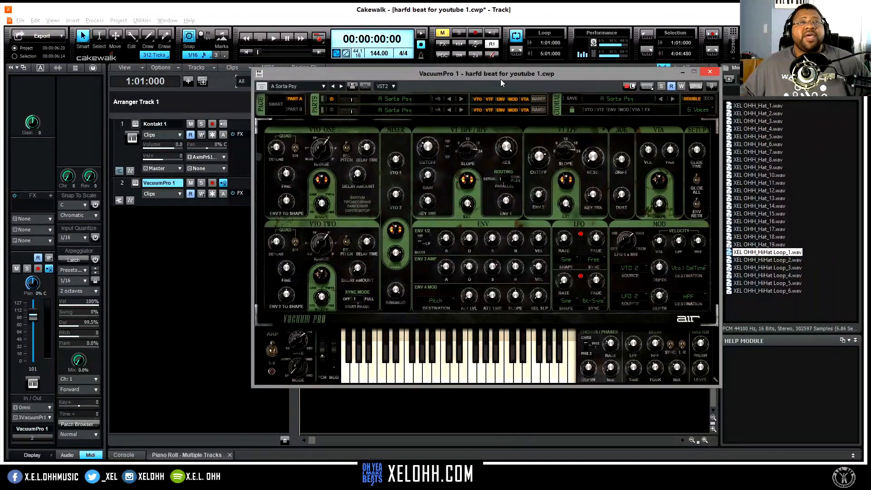
pyautogui.click(191, 123)
# Play back the VacuumPro 1 chords and close the VacuumPro synth window
pyautogui.press('space')
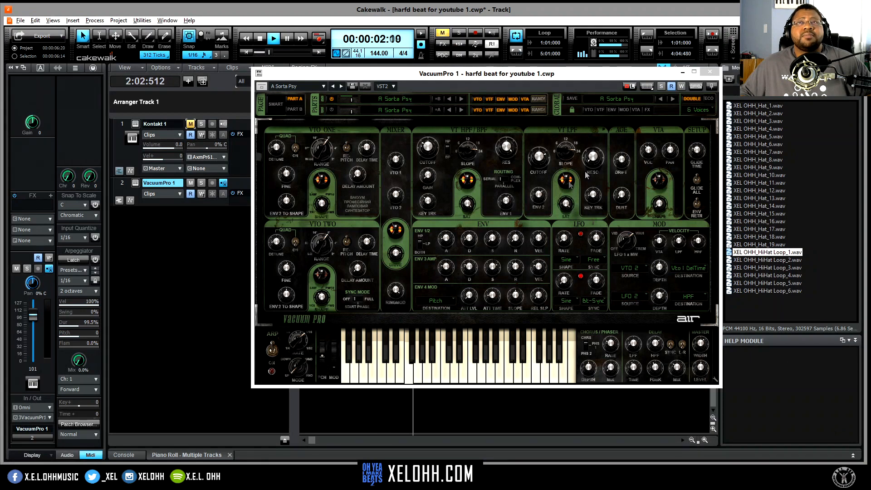
pyautogui.click(711, 73)
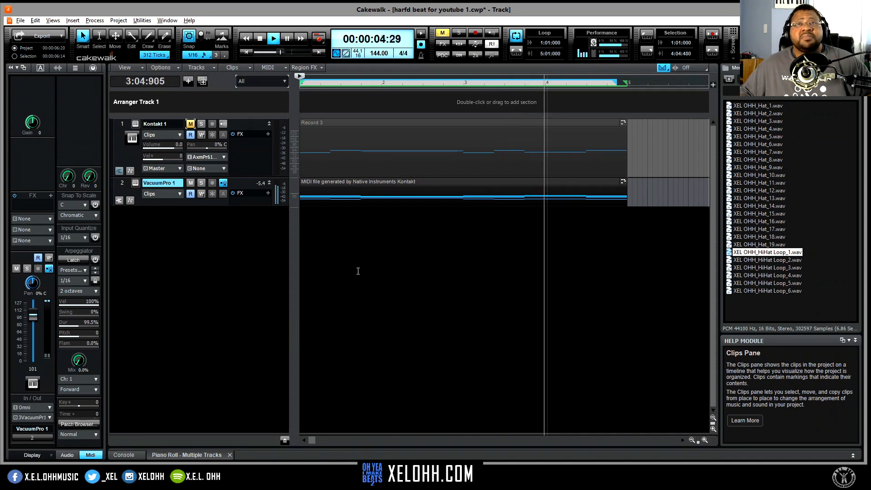
pyautogui.press('space')
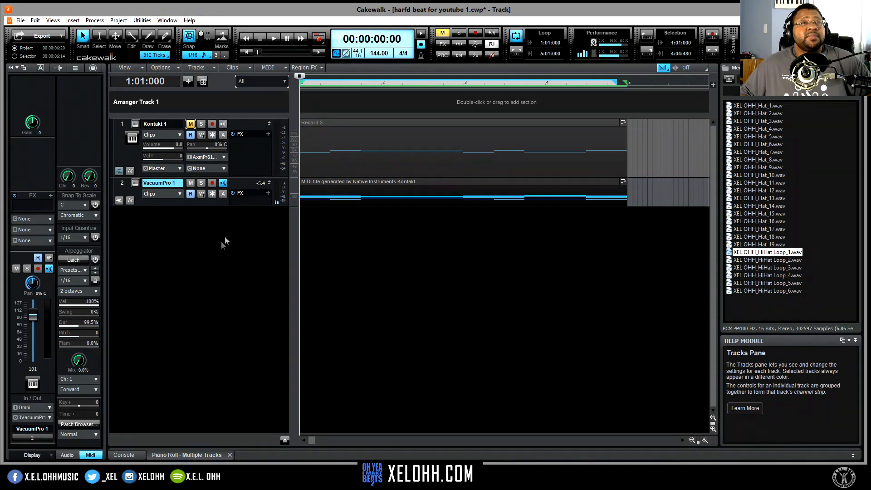
# Unhide the XEL OHH_HiHat Loop_1 audio track and hide the LABS 1 track
pyautogui.rightClick(195, 241)
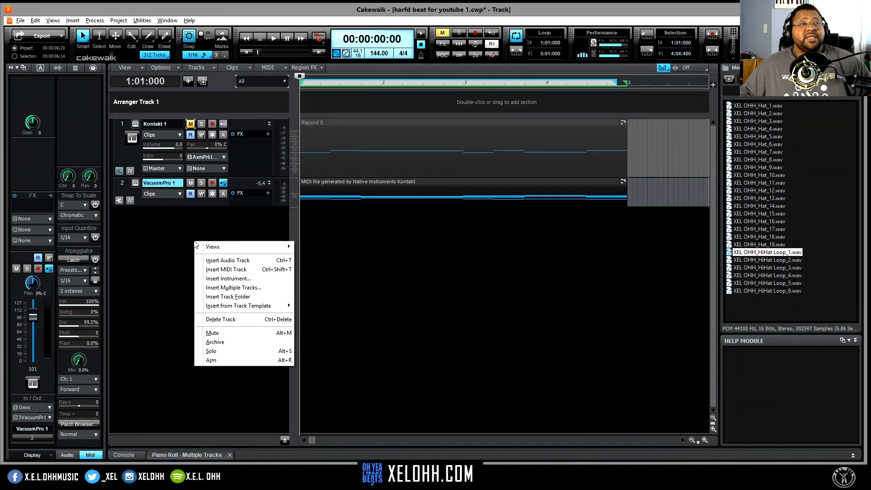
pyautogui.click(161, 278)
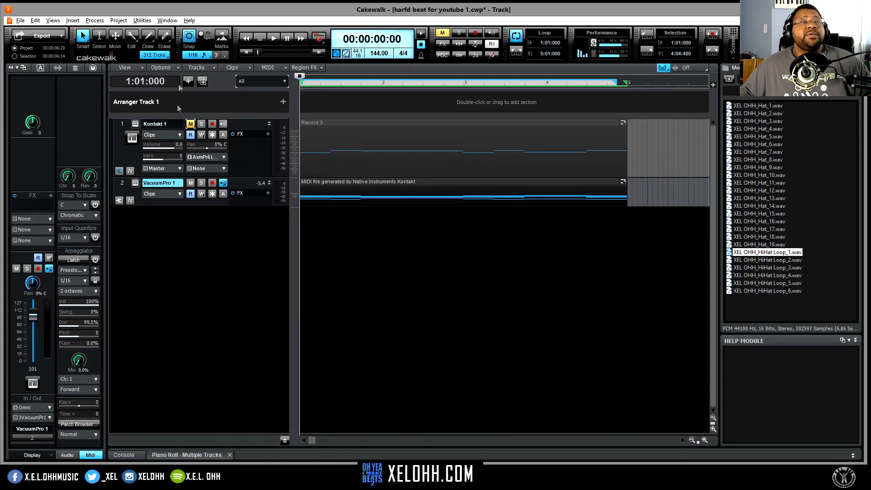
pyautogui.hotkey('ctrl', 'z')
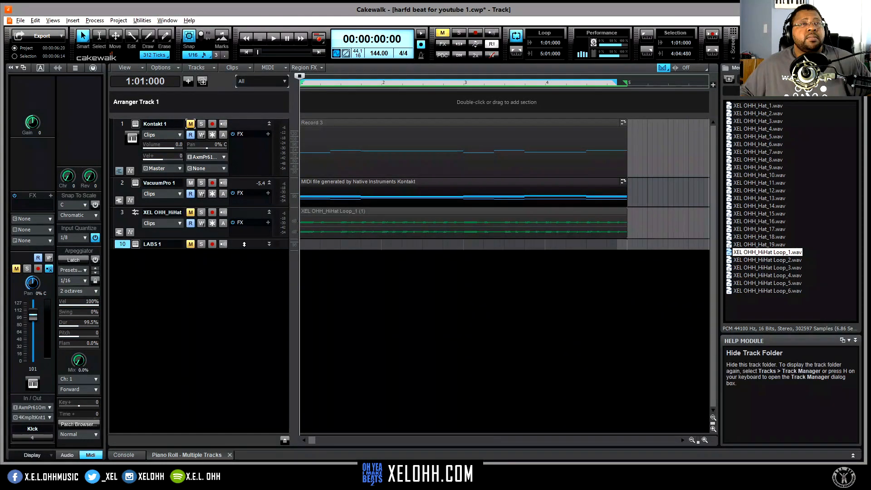
pyautogui.rightClick(244, 244)
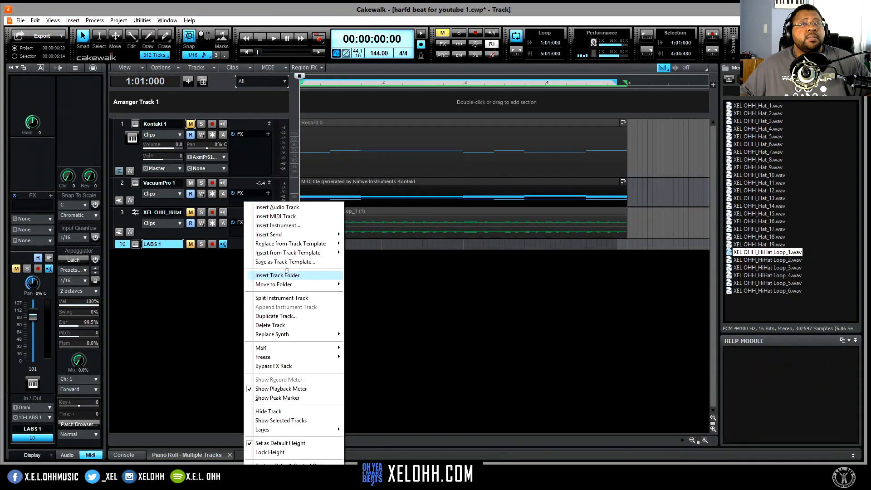
pyautogui.click(296, 411)
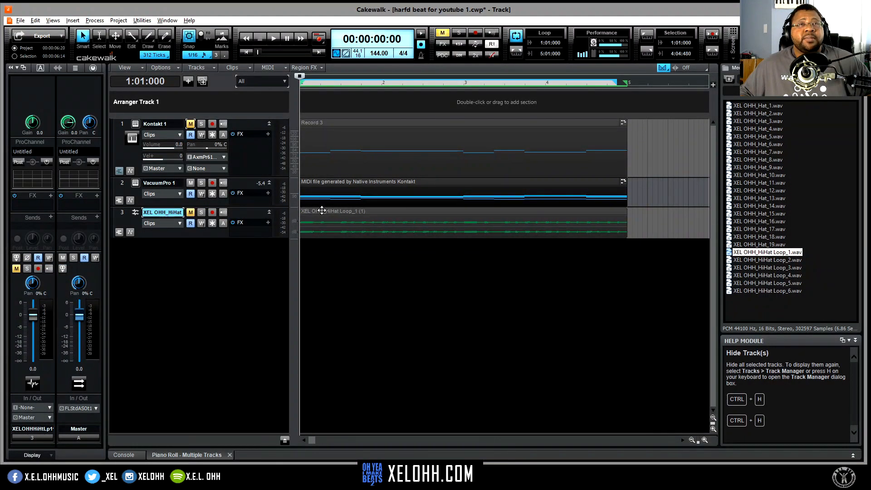
# Unmute the XEL OHH_HiHat loop track and play it back together with VacuumPro 1
pyautogui.click(190, 212)
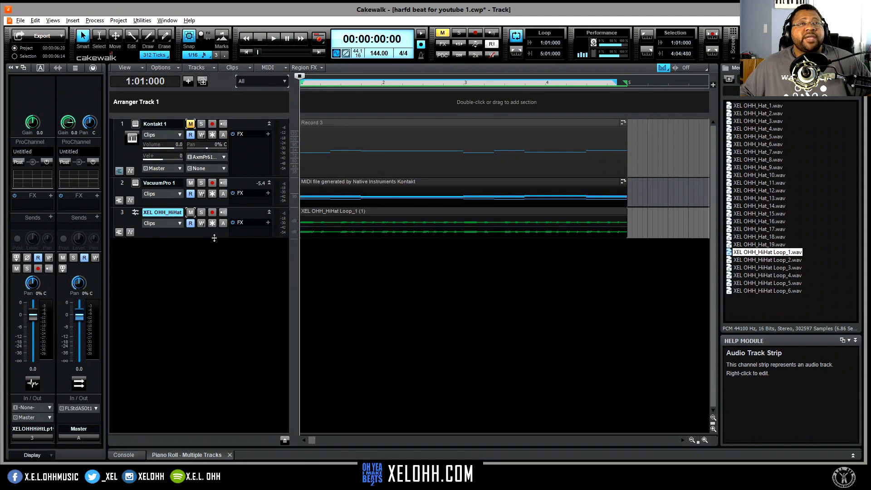
pyautogui.press('space')
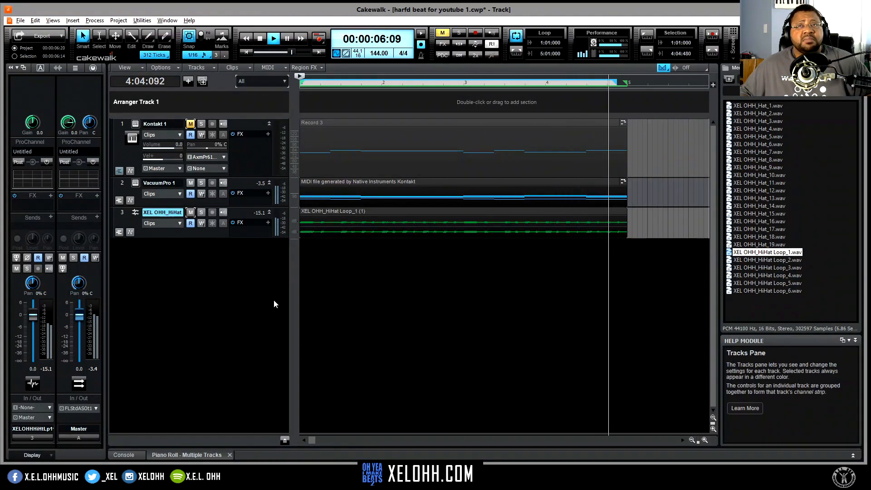
pyautogui.press('space')
# Show the Drums folder with its drum tracks and open the Piano Roll view
pyautogui.rightClick(209, 268)
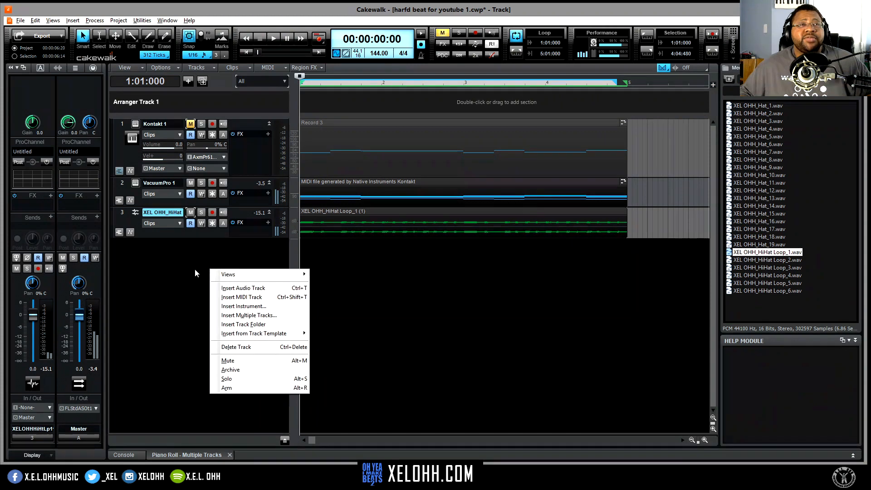
pyautogui.click(172, 261)
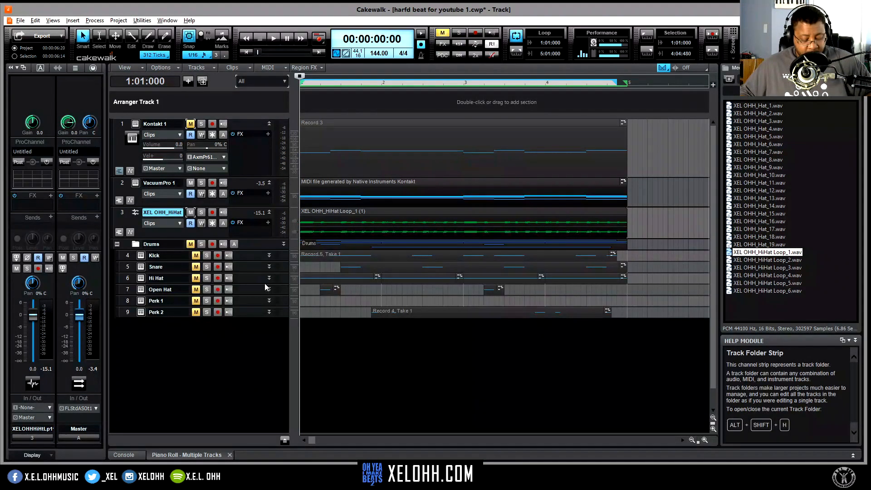
pyautogui.press('d')
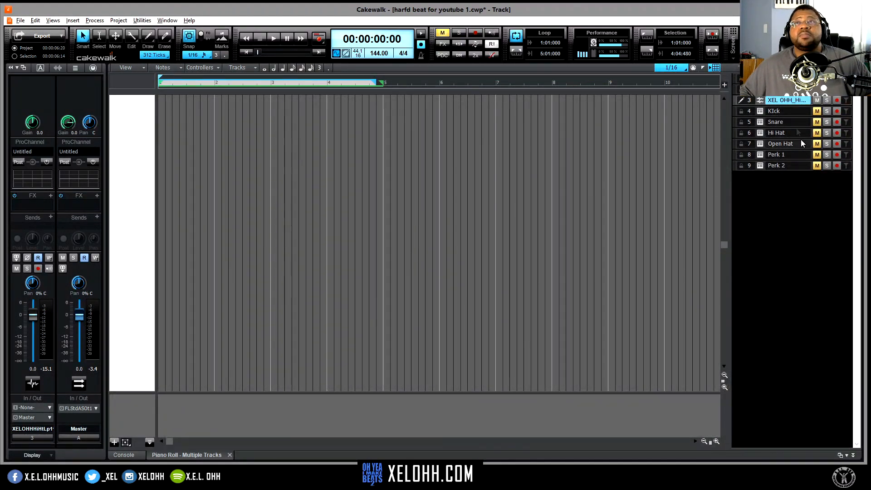
# Display the Hi Hat track's notes in the Piano Roll, unmute the track and play back the beat
pyautogui.click(777, 111)
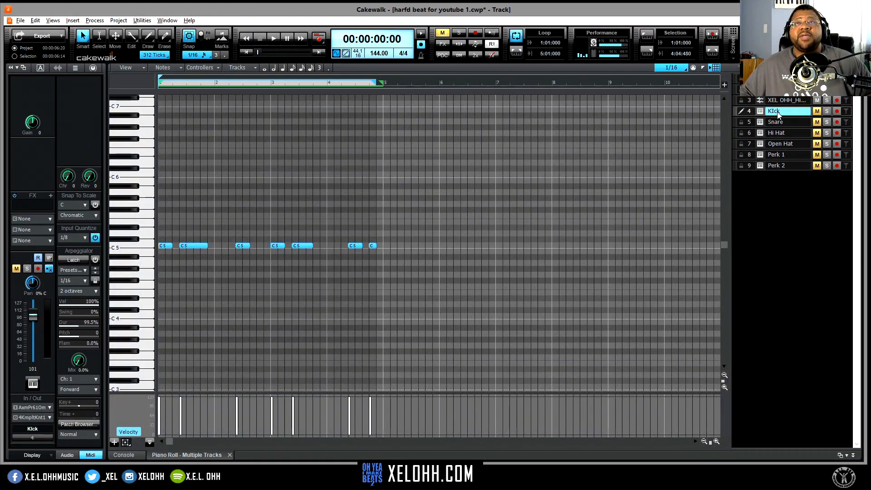
pyautogui.click(817, 122)
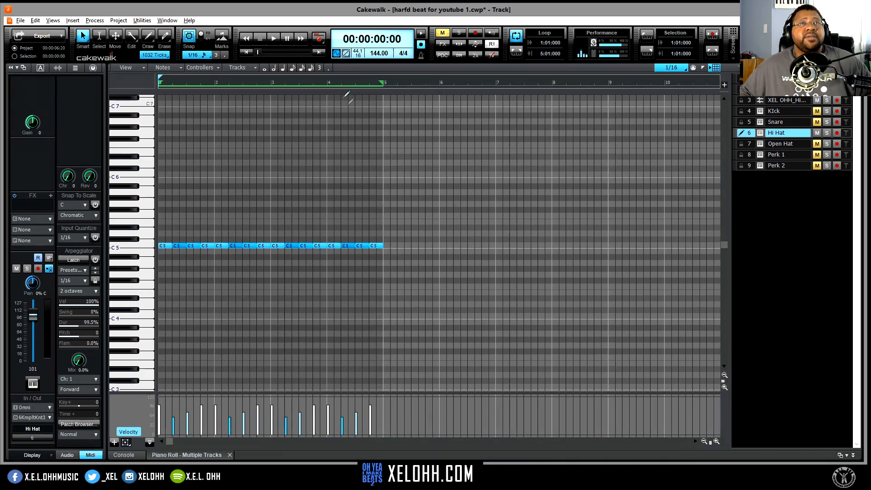
pyautogui.click(273, 38)
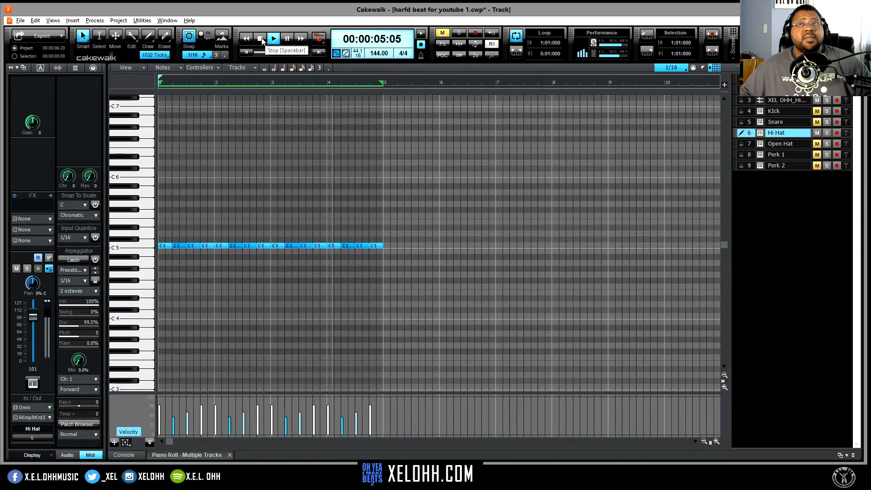
pyautogui.click(262, 39)
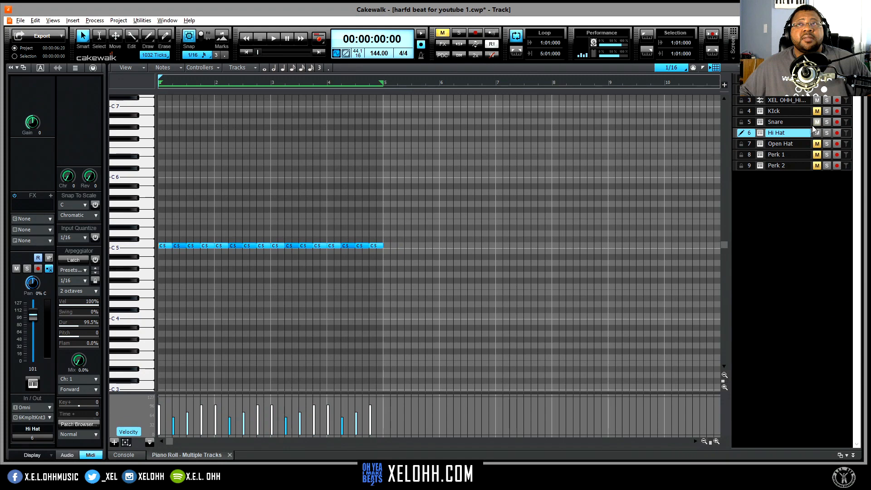
# Display the Snare track's notes, unmute the track and play it back with the beat
pyautogui.click(769, 126)
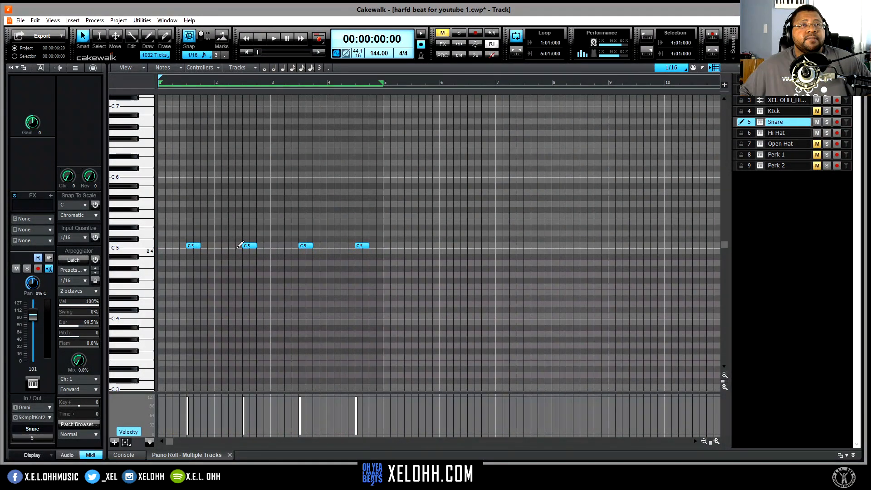
pyautogui.press('space')
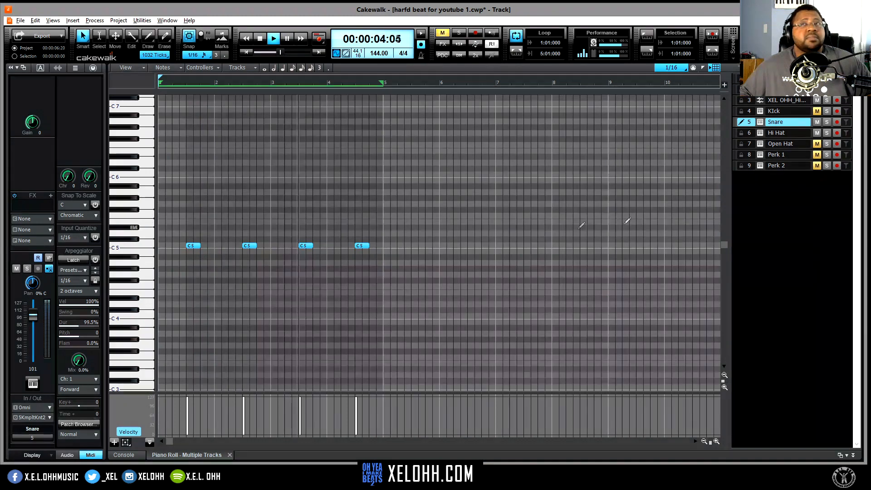
pyautogui.press('space')
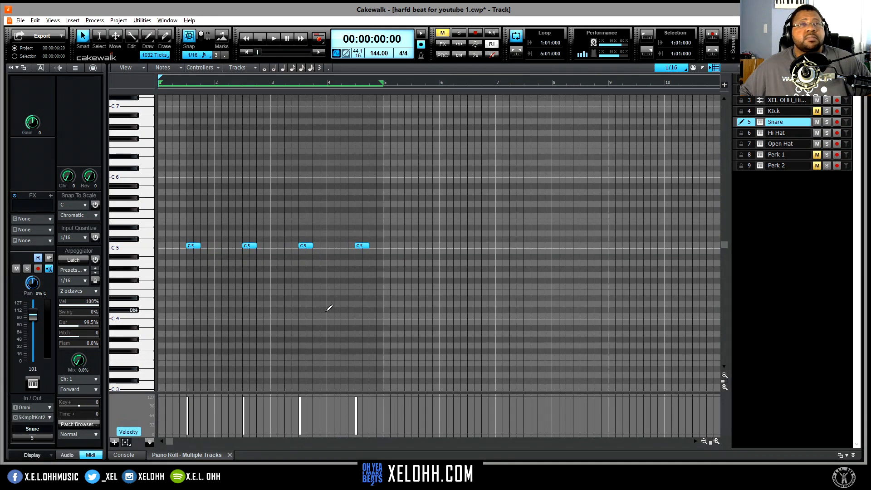
# Display the Open Hat track's notes, unmute the track and play it back with the beat
pyautogui.click(790, 144)
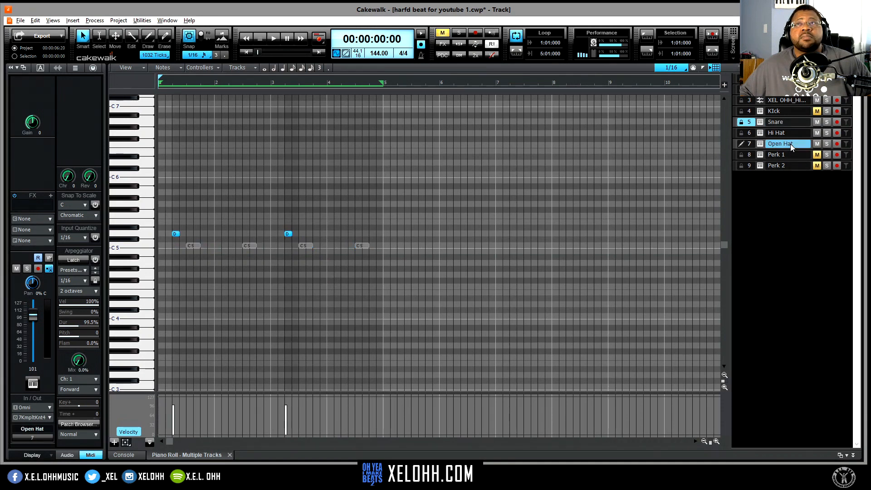
pyautogui.press('space')
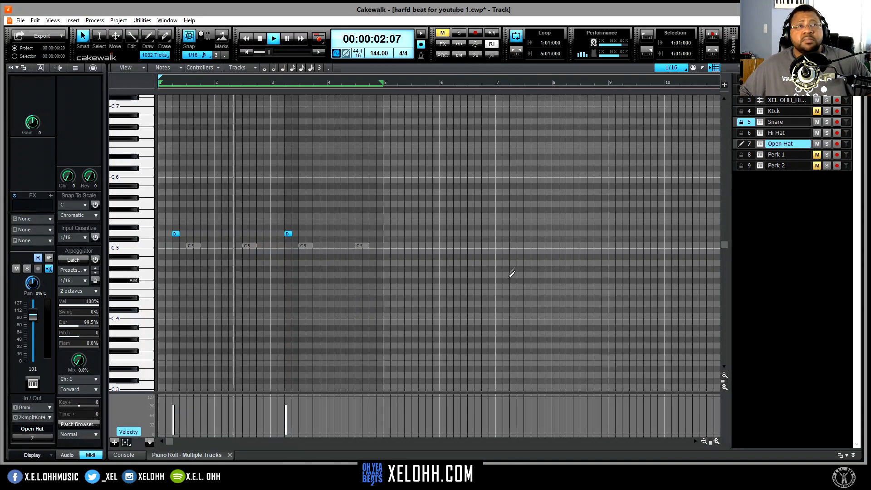
pyautogui.press('space')
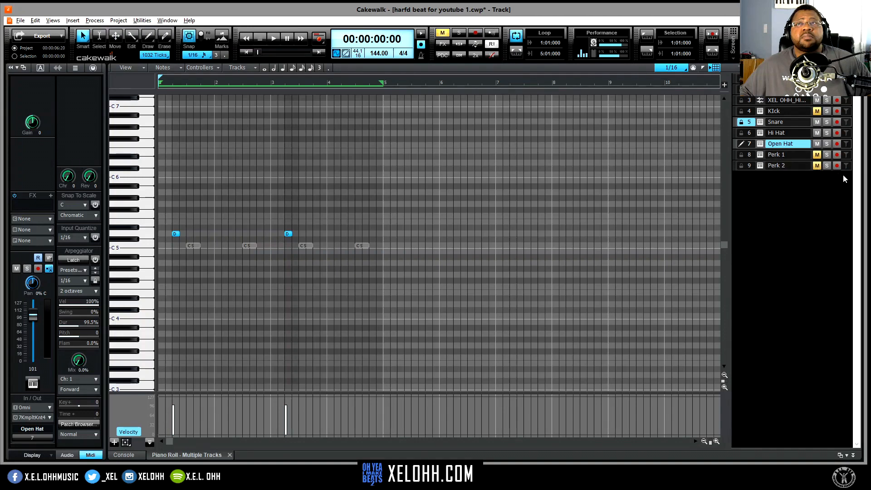
# Display the Perk 2 track's notes, unmute the track and play it back with the beat
pyautogui.click(777, 166)
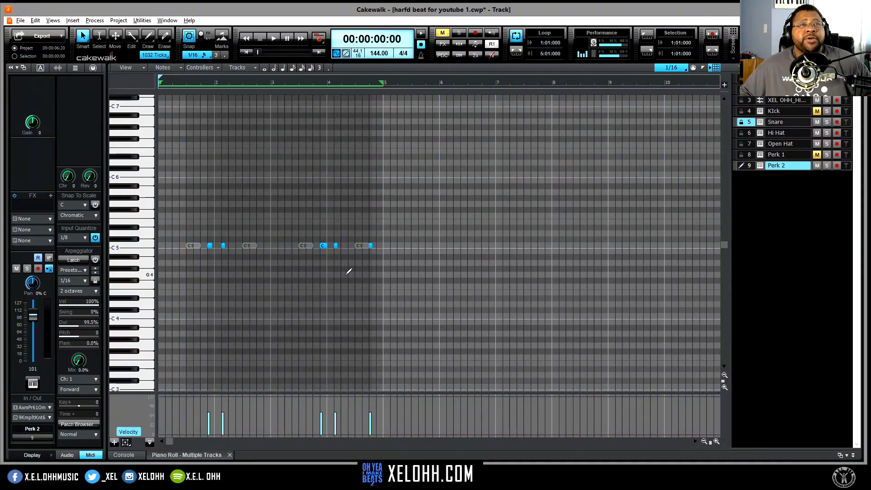
pyautogui.press('space')
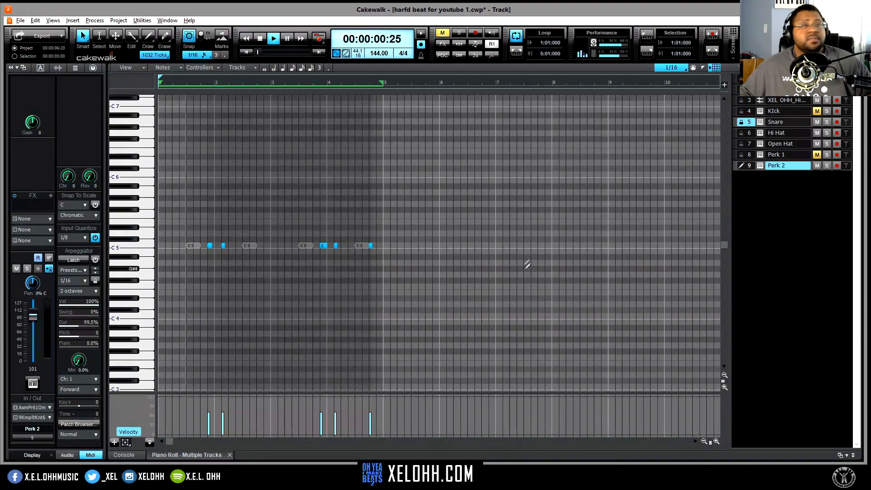
pyautogui.press('space')
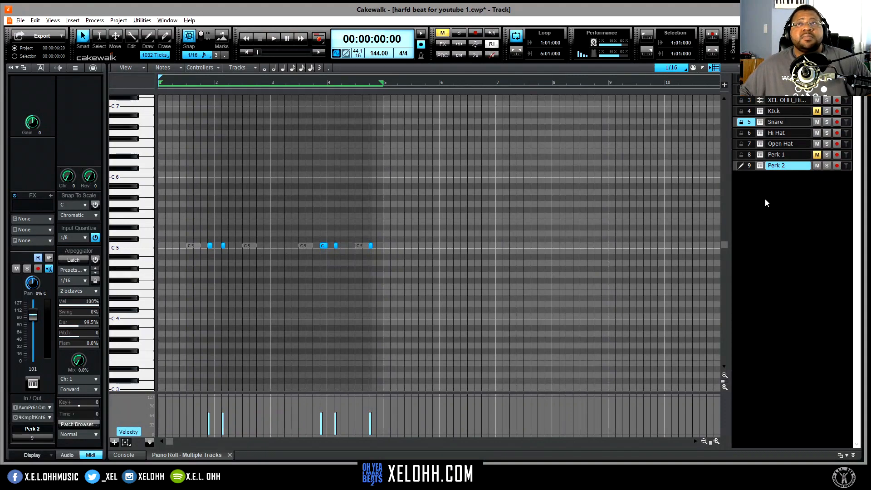
# Display the Kick track's notes, unmute the track, play back the beat and return to the track view
pyautogui.click(746, 112)
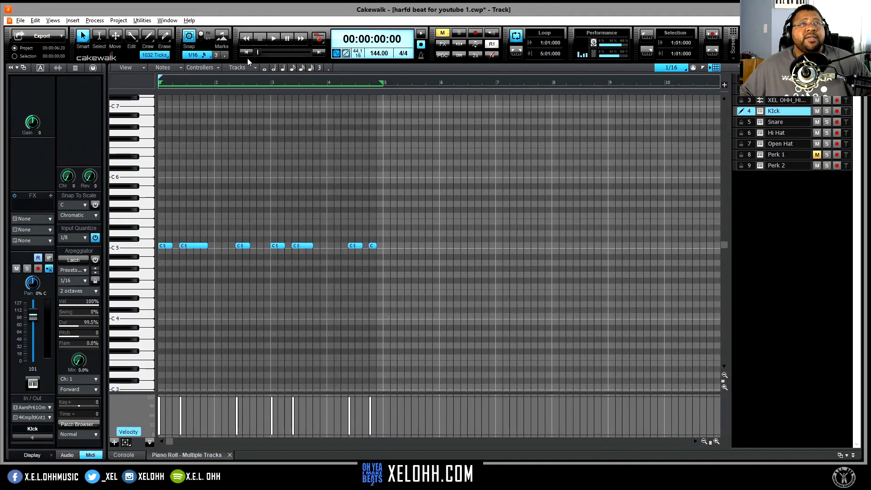
pyautogui.press('space')
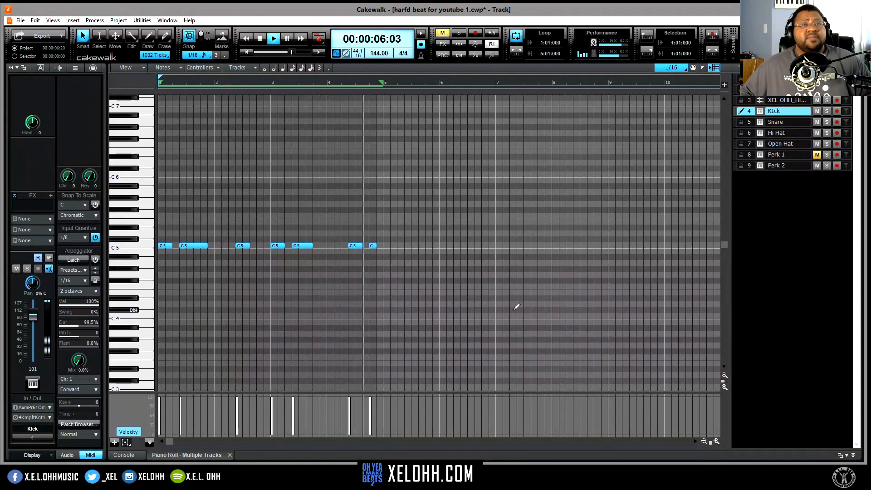
pyautogui.press('space')
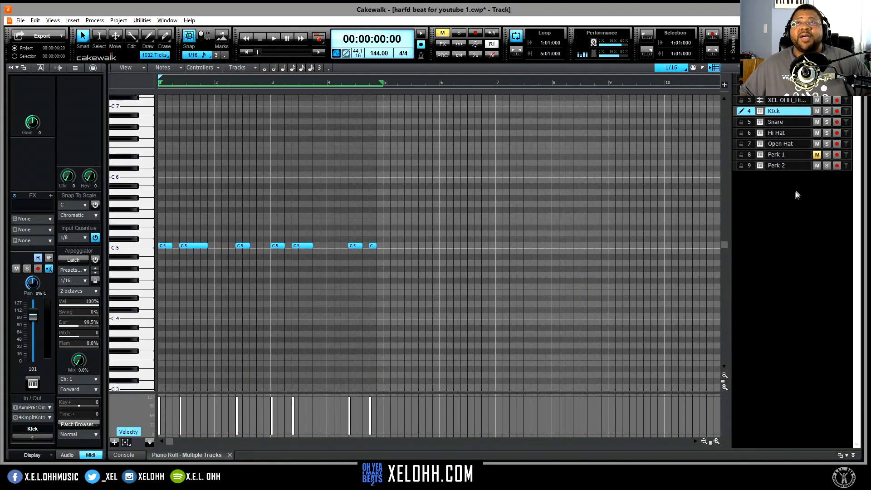
pyautogui.press('d')
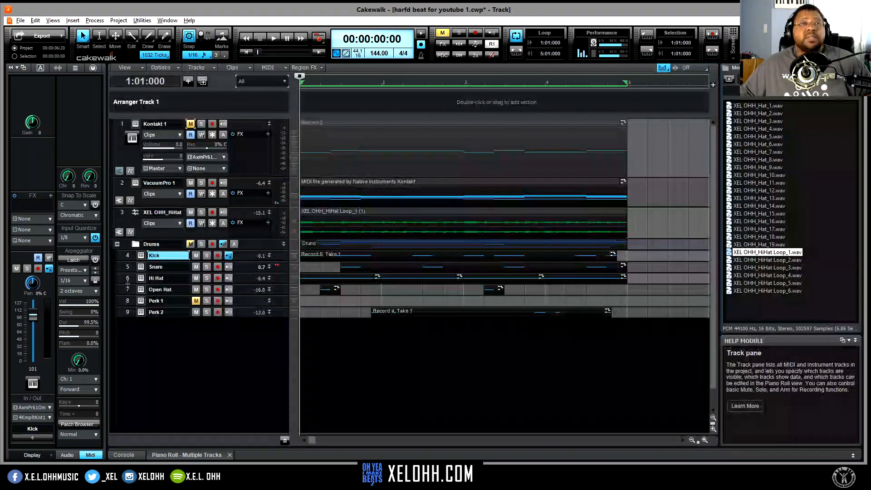
# Insert a LABS instrument track below the drum tracks and check its Soft Piano preset in the plug-in window
pyautogui.rightClick(186, 341)
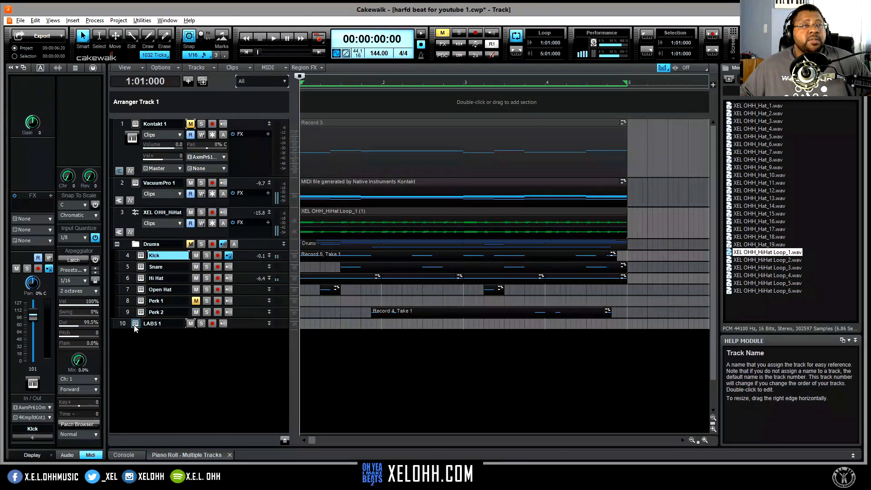
pyautogui.click(134, 323)
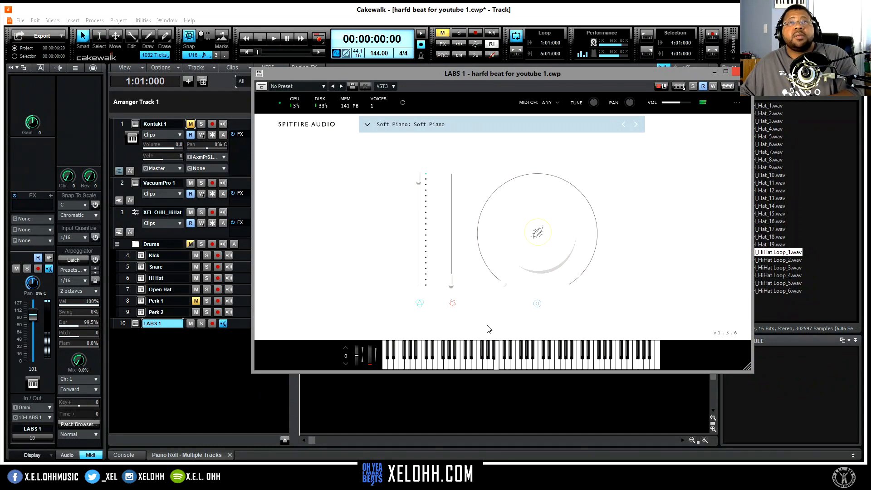
pyautogui.click(738, 72)
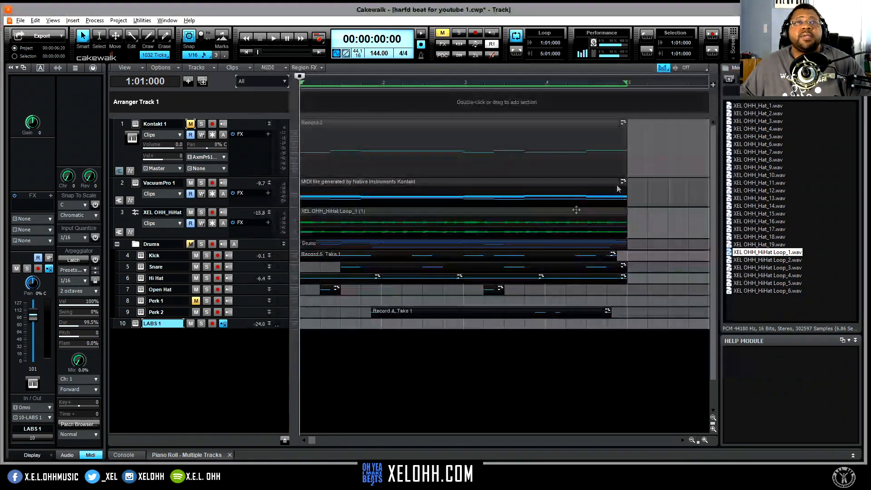
# Copy the VacuumPro chord clip onto the start of the LABS 1 track, enlarge the track and play back the beat
pyautogui.click(330, 183)
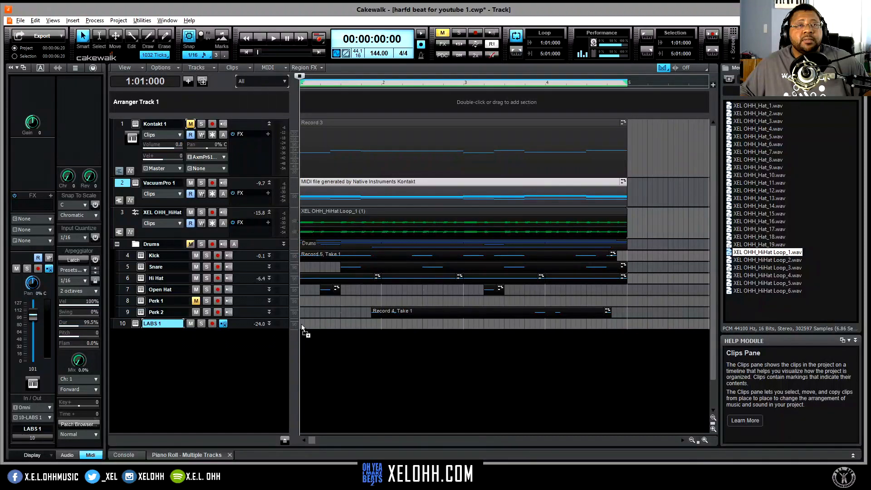
pyautogui.moveTo(302, 327); pyautogui.dragTo(302, 326)
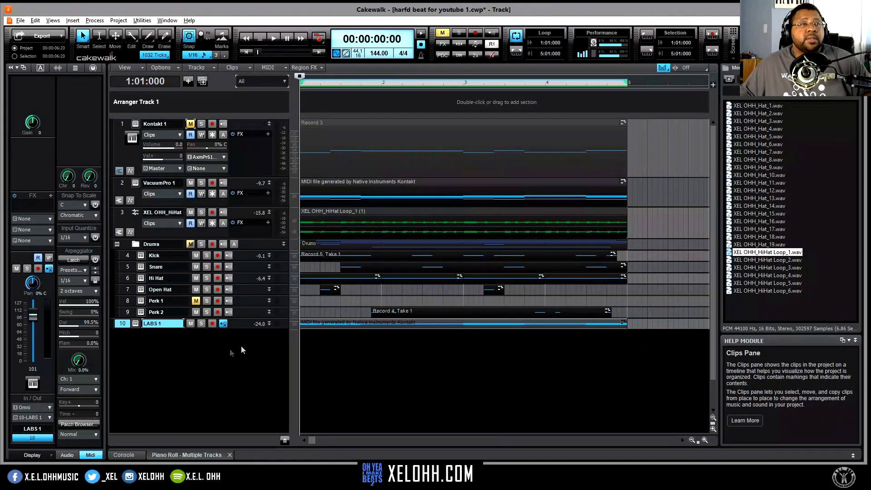
pyautogui.moveTo(245, 328); pyautogui.dragTo(245, 379)
pyautogui.press('space')
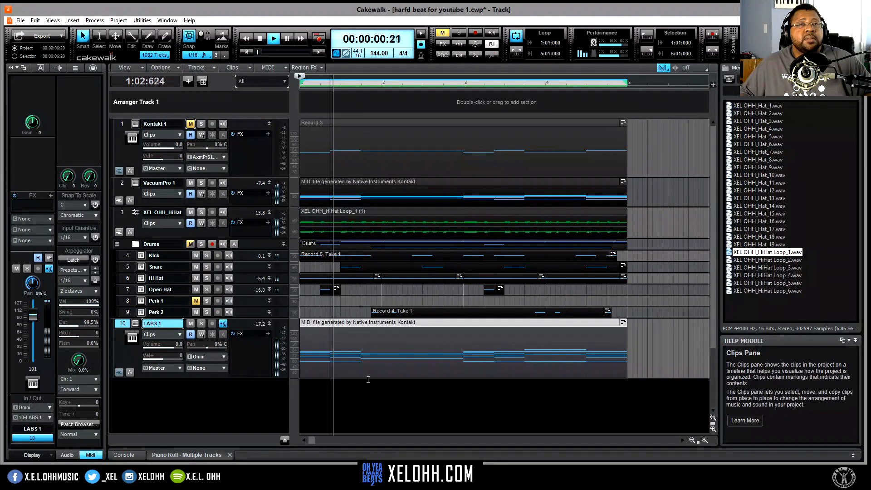
pyautogui.press('space')
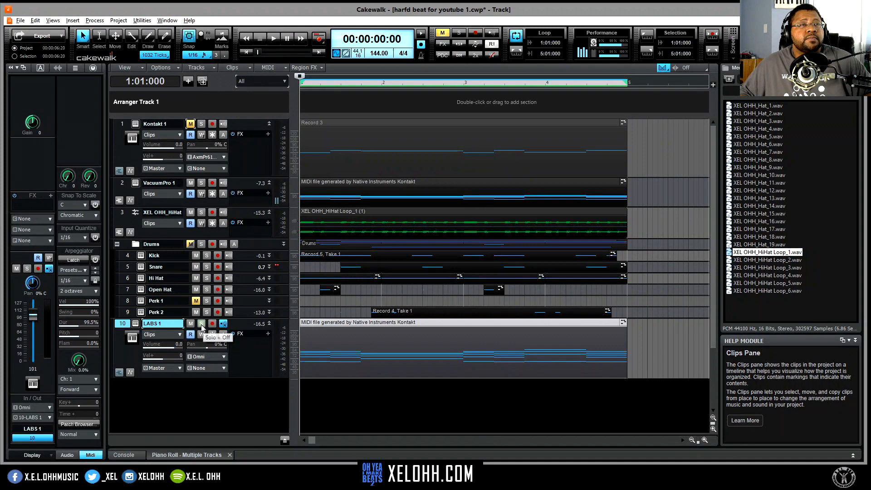
# Solo the LABS 1 track during playback, and raise the Soft Piano's second slider and its reverb
pyautogui.click(201, 323)
pyautogui.press('space')
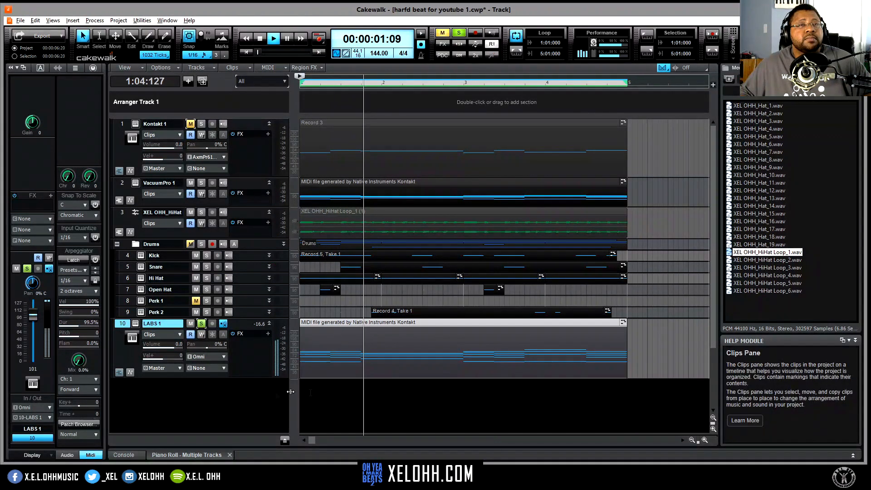
pyautogui.click(131, 336)
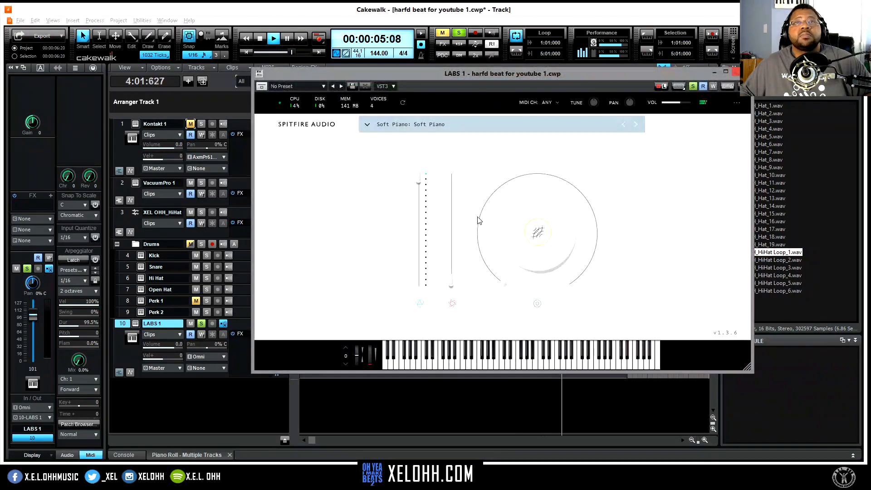
pyautogui.moveTo(452, 281); pyautogui.dragTo(457, 185)
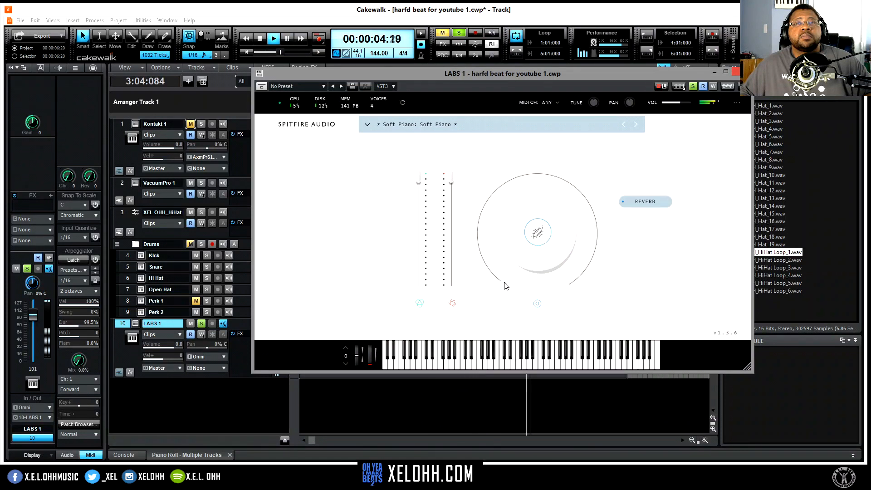
pyautogui.moveTo(508, 284); pyautogui.dragTo(493, 267)
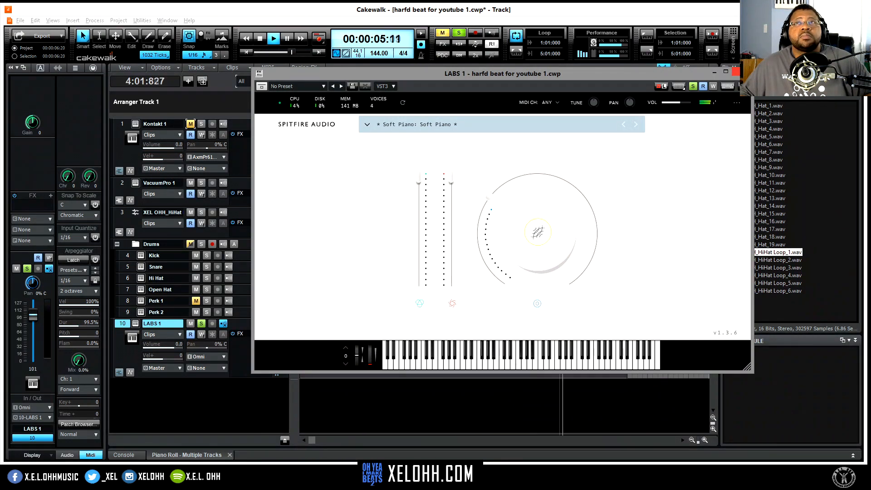
pyautogui.click(736, 71)
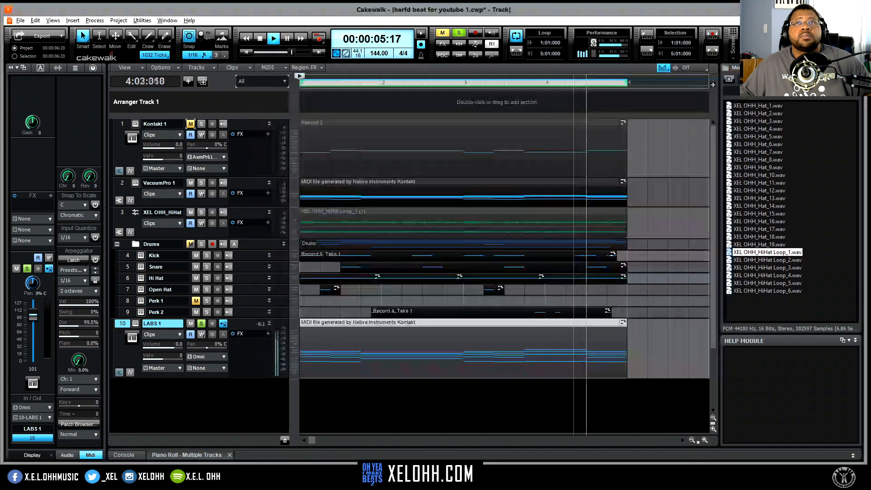
# Unsolo the LABS 1 track, listen to it with the full beat and select the Snare track
pyautogui.click(201, 323)
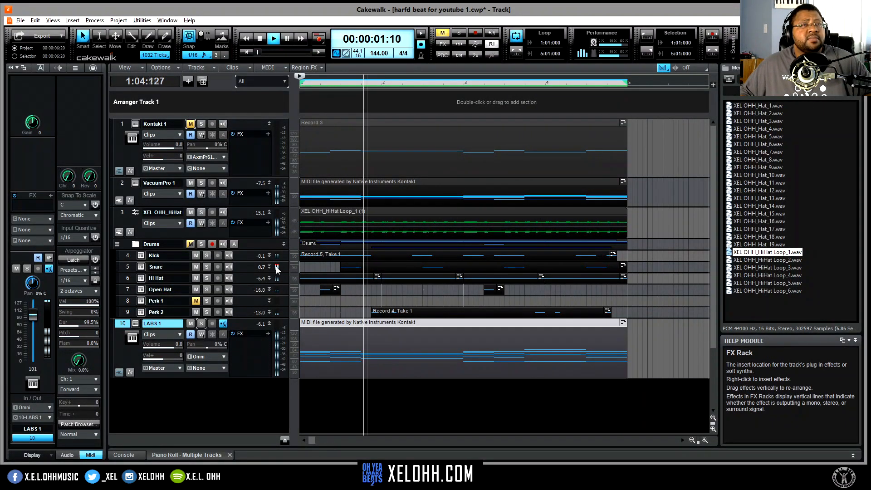
pyautogui.moveTo(262, 266); pyautogui.dragTo(263, 261)
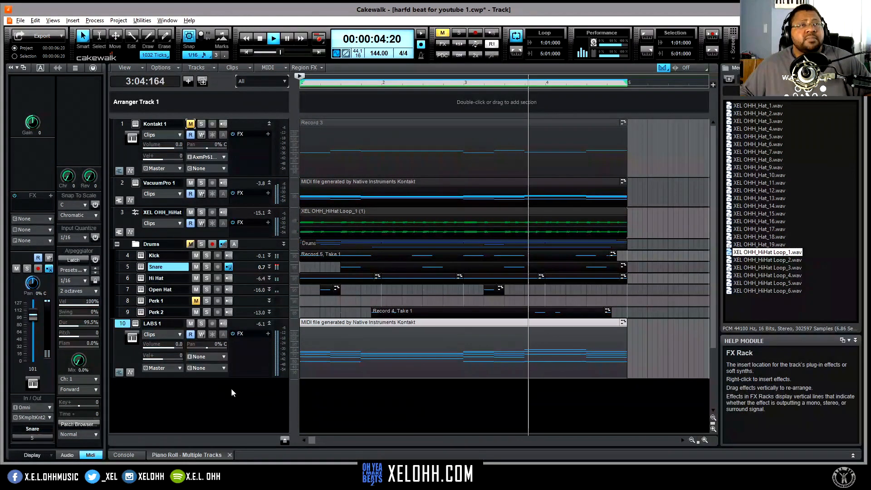
pyautogui.press('space')
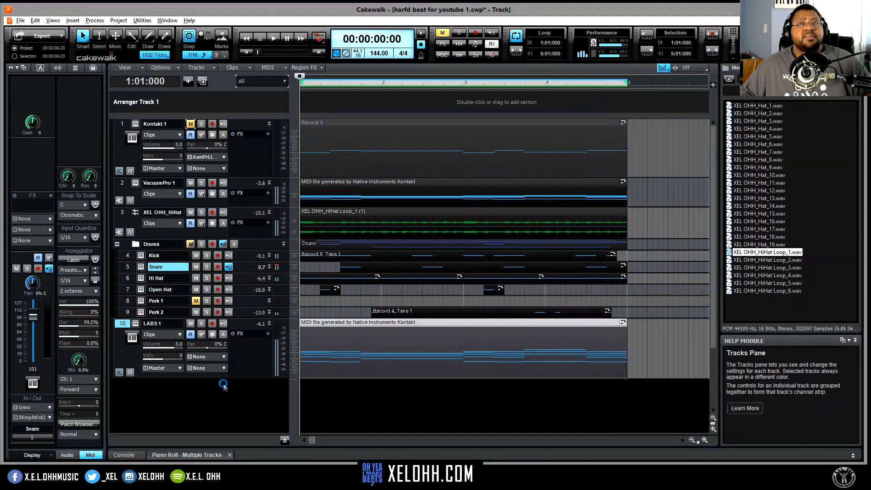
# Insert a new instrument track that uses Komplete Kontrol
pyautogui.rightClick(221, 397)
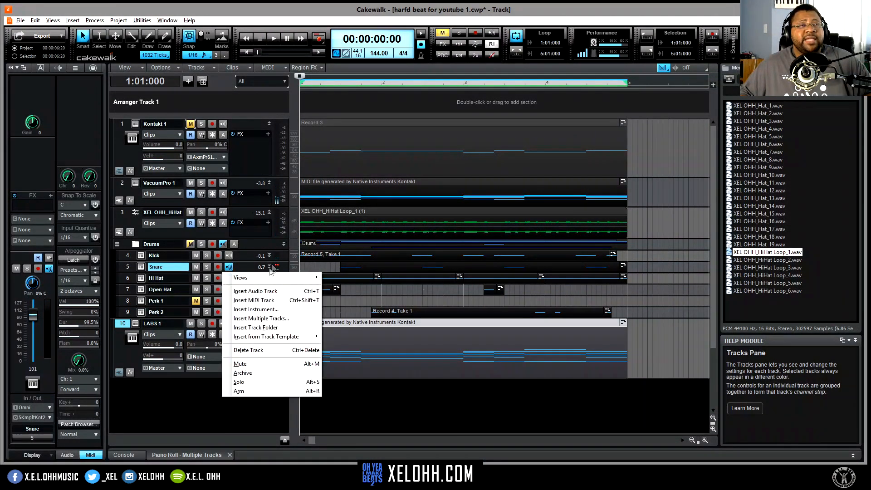
pyautogui.click(272, 309)
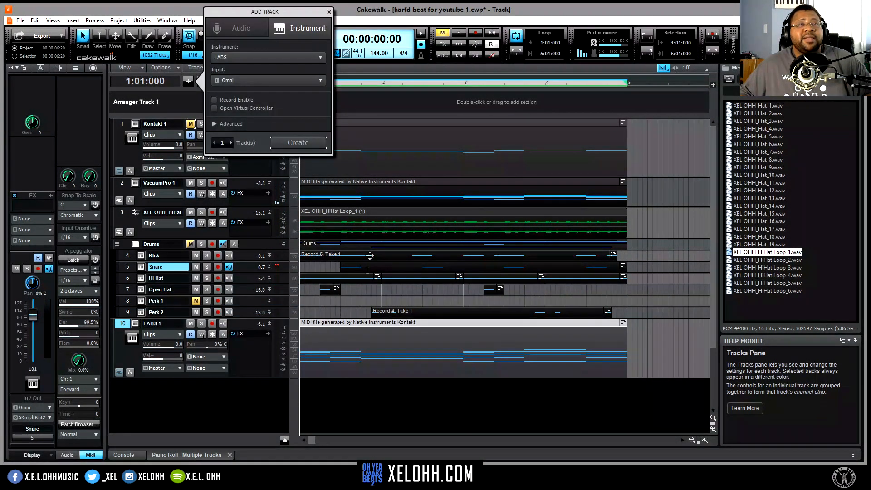
pyautogui.click(321, 58)
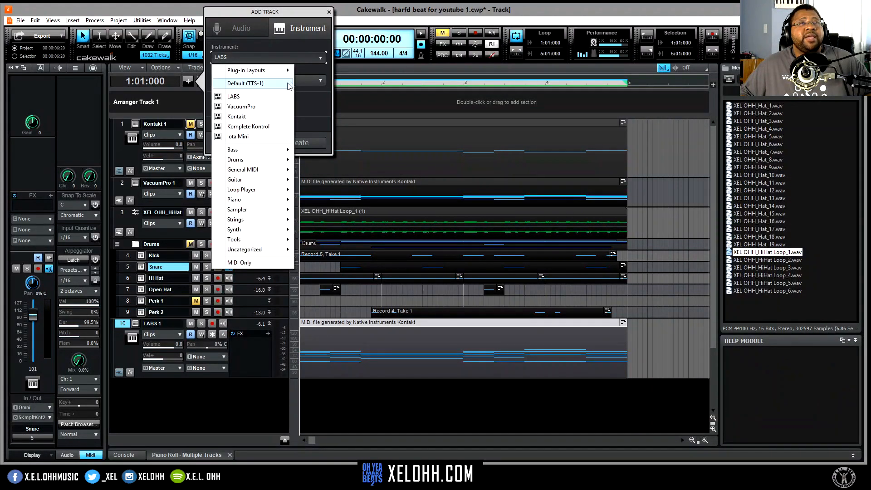
pyautogui.click(263, 125)
pyautogui.click(311, 142)
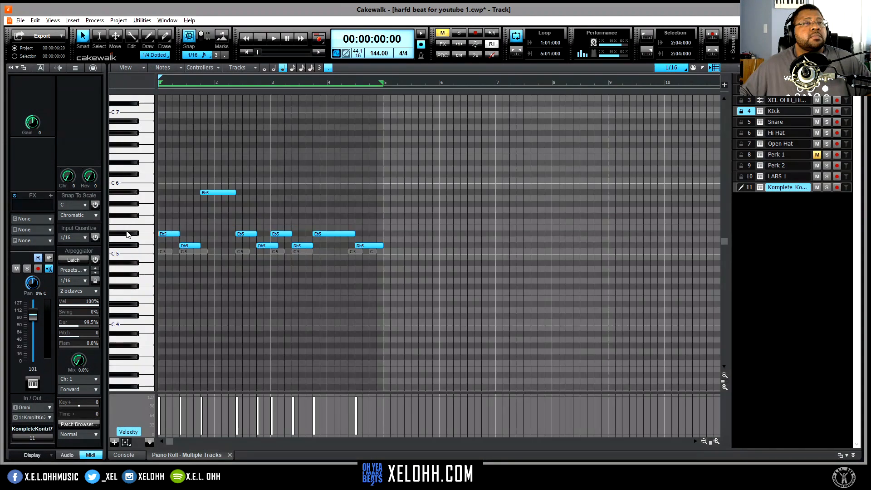
# Lower the Komplete Kontrol part's Bb5 note by one octave to Bb4 and play back the result
pyautogui.click(127, 248)
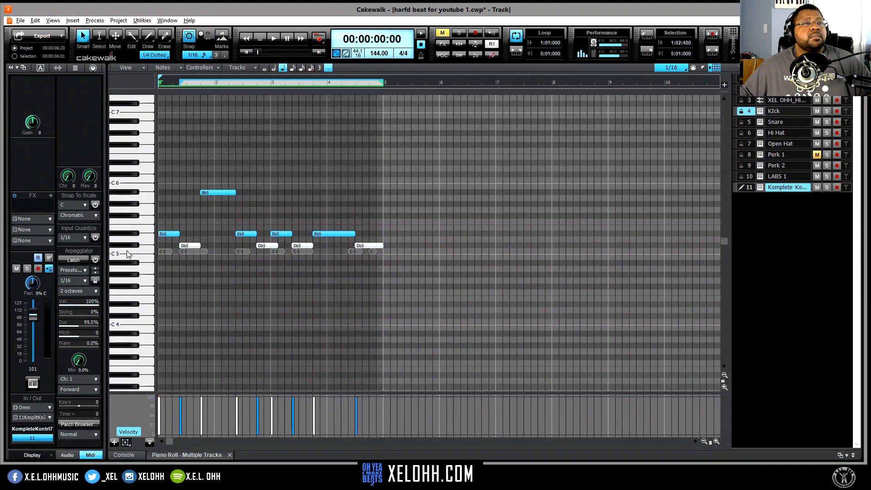
pyautogui.click(128, 258)
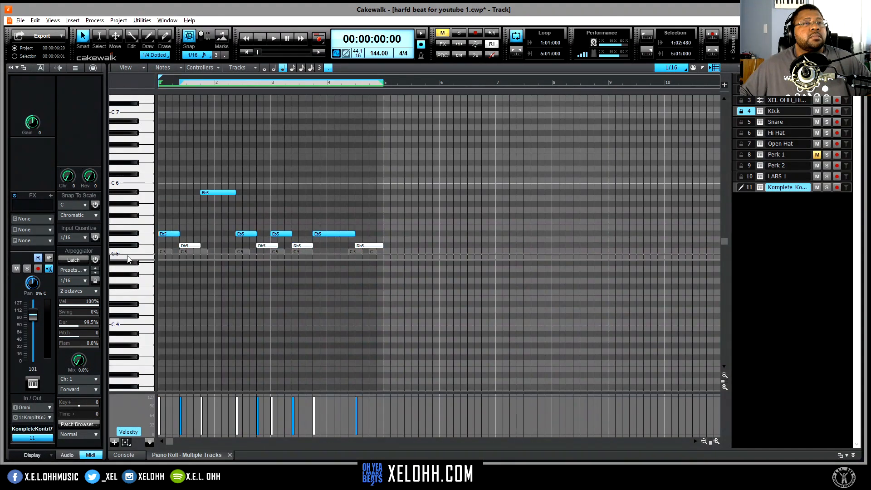
pyautogui.click(213, 193)
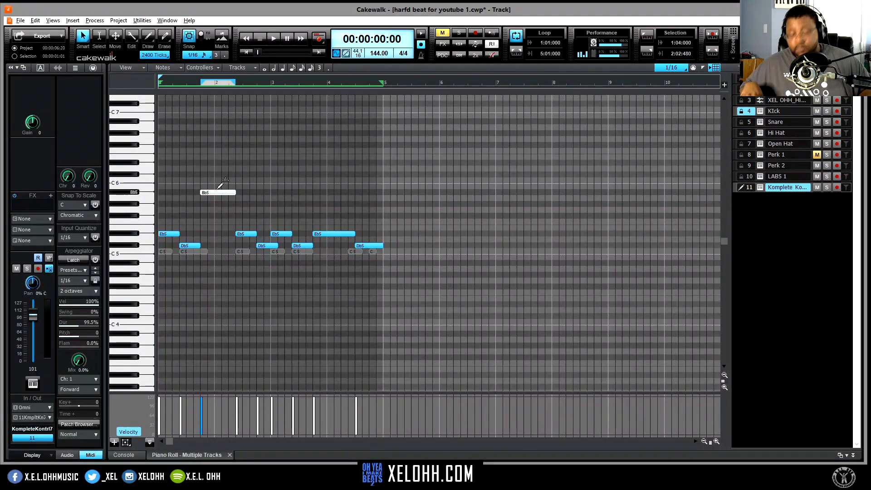
pyautogui.hotkey('shift', 'Down')
pyautogui.press('space')
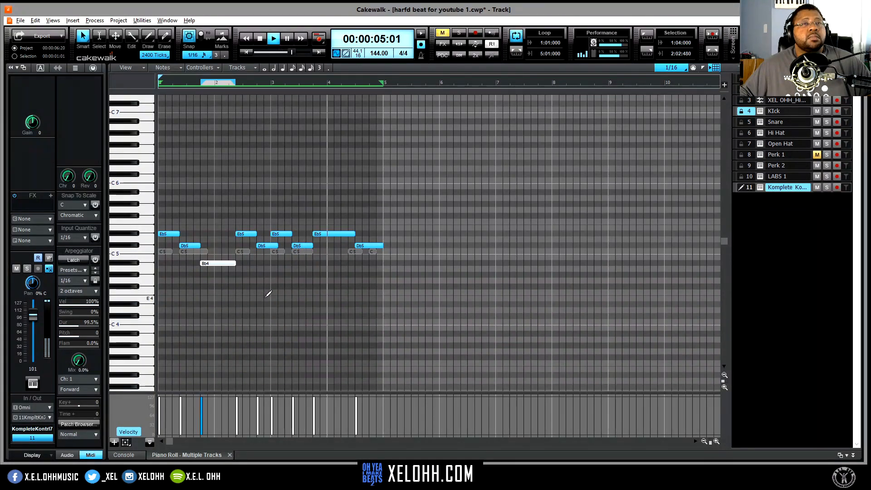
pyautogui.press('space')
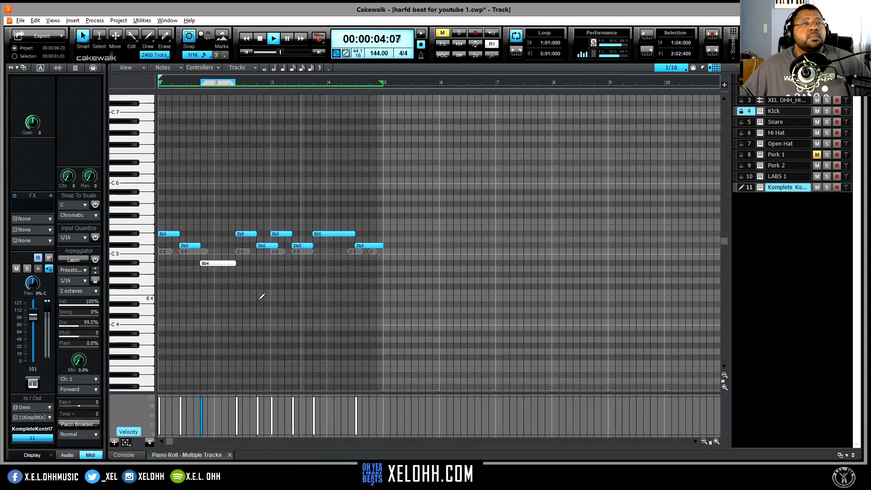
pyautogui.press('space')
pyautogui.press('space')
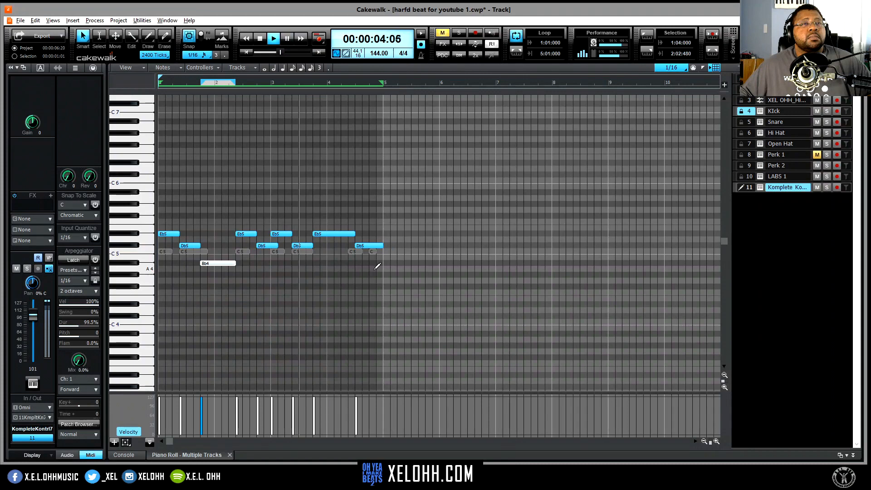
pyautogui.press('space')
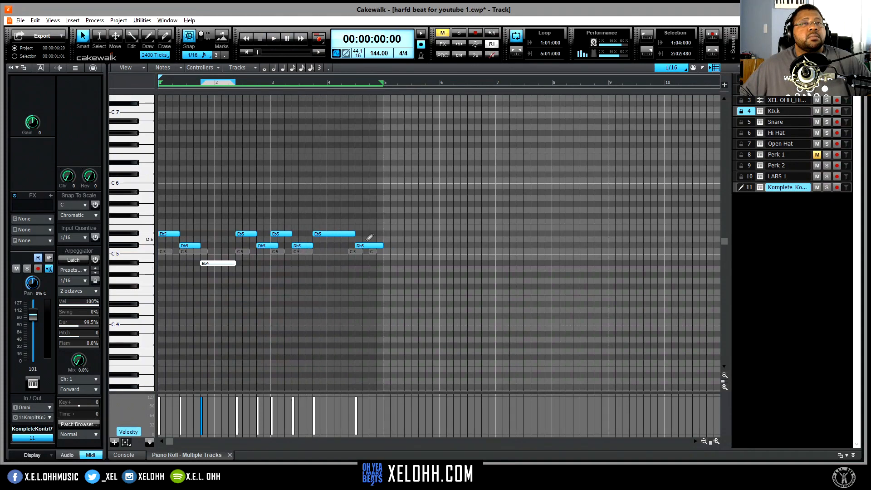
# Move the last Db5 note one sixteenth earlier, and add a second Db5 note after it, trimmed to the loop's end
pyautogui.moveTo(367, 245)
pyautogui.mouseDown()
pyautogui.moveTo(360, 245)
pyautogui.moveTo(372, 246)
pyautogui.mouseUp()
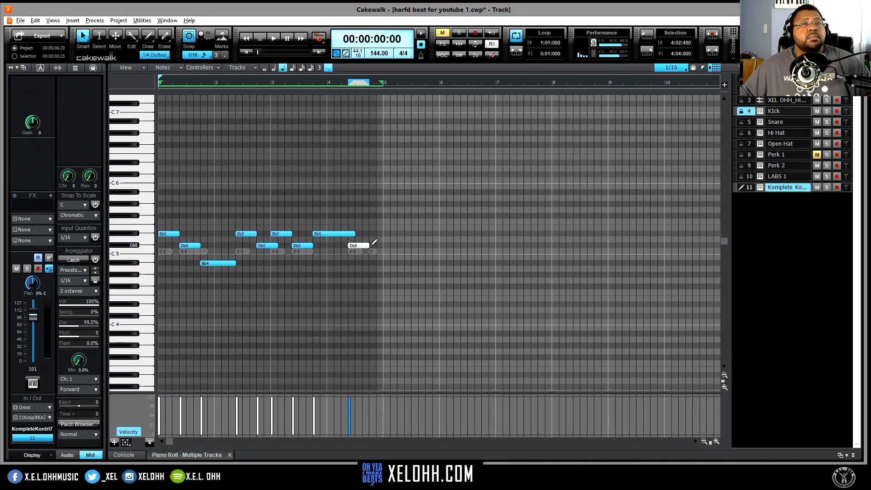
pyautogui.click(373, 246)
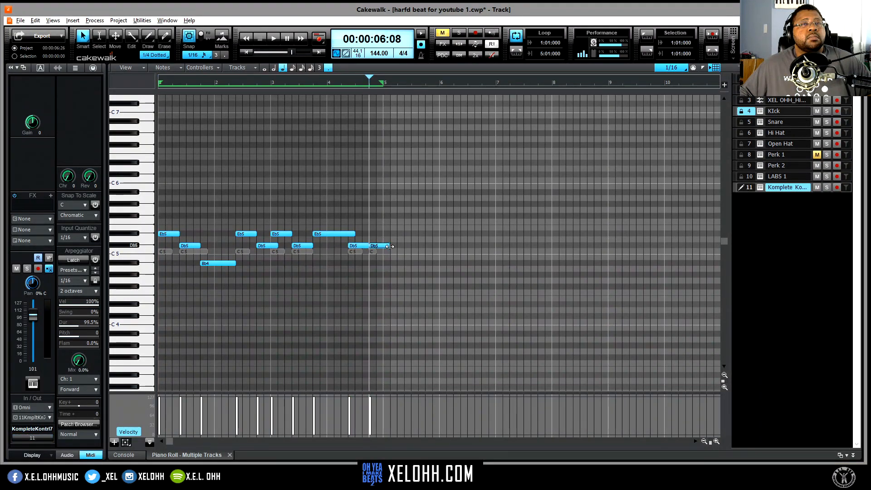
pyautogui.moveTo(388, 246); pyautogui.dragTo(379, 246)
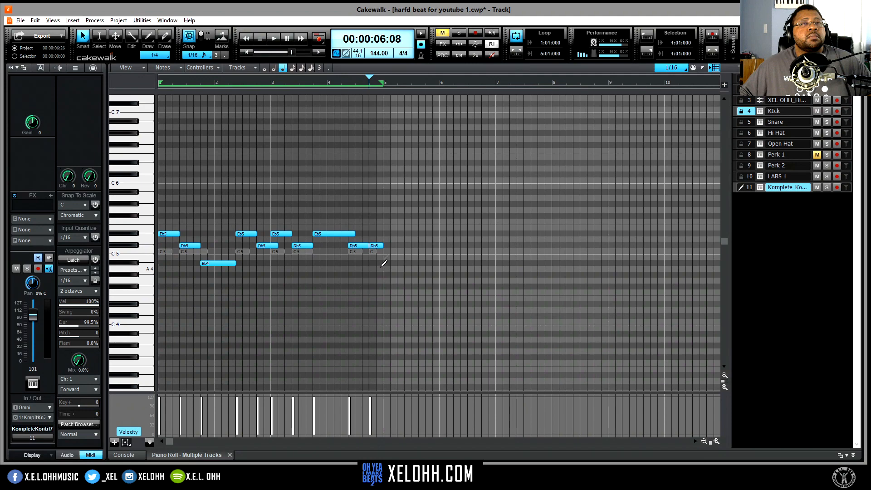
# Raise the final Db5 note by one octave to Db6 and play back the loop from the beginning
pyautogui.click(377, 246)
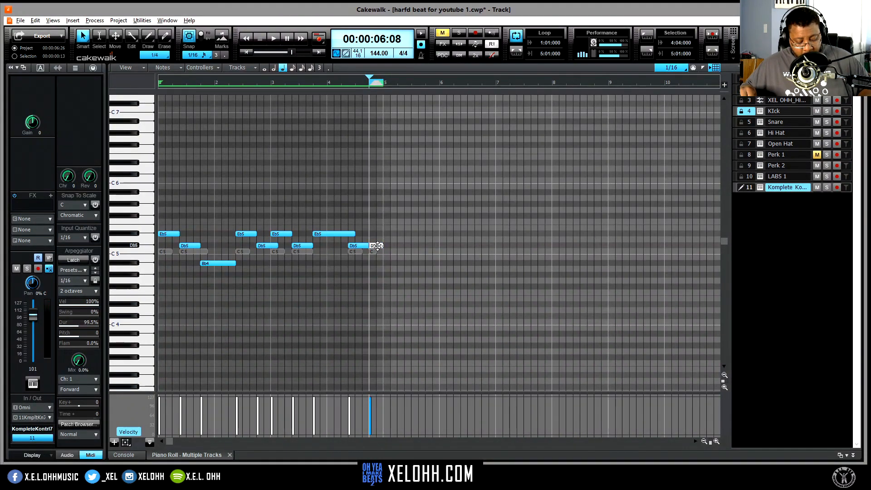
pyautogui.hotkey('shift', 'Up')
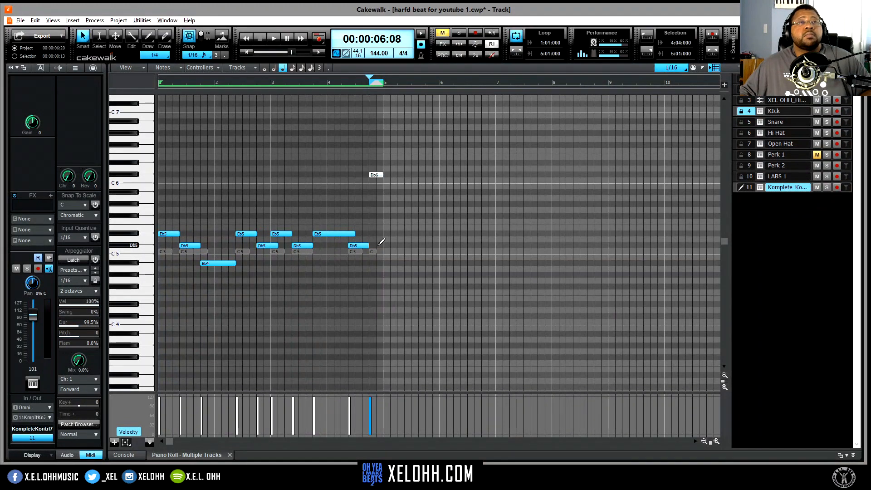
pyautogui.click(247, 53)
pyautogui.press('space')
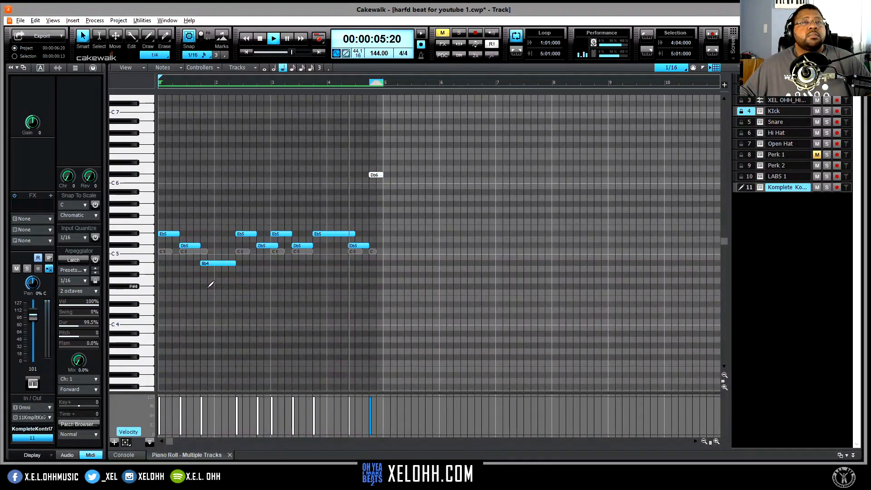
pyautogui.press('space')
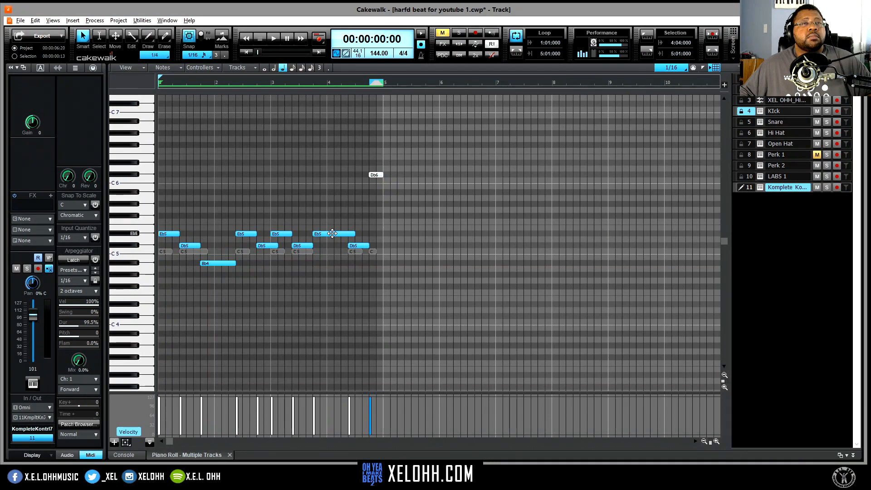
# Shorten the long Eb5 note to end where the next note starts, lower the Db5 note before it to C5 and play back
pyautogui.moveTo(354, 234); pyautogui.dragTo(343, 234)
pyautogui.moveTo(295, 246); pyautogui.dragTo(294, 252)
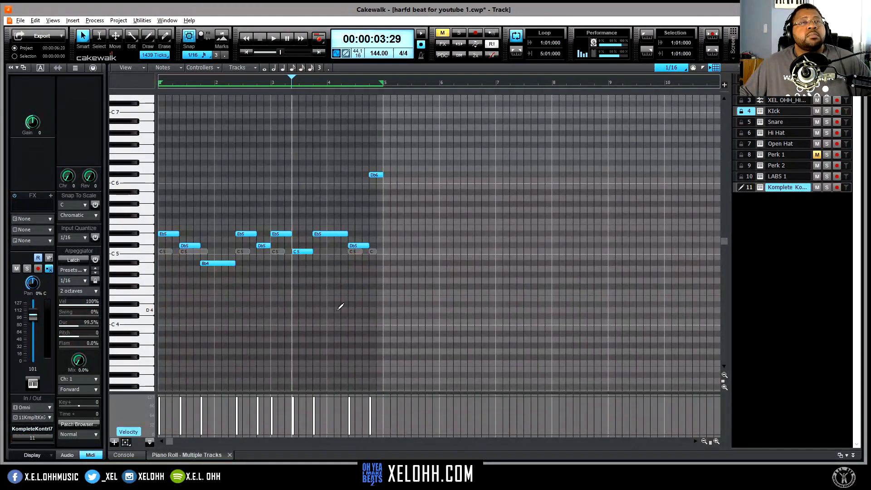
pyautogui.press('space')
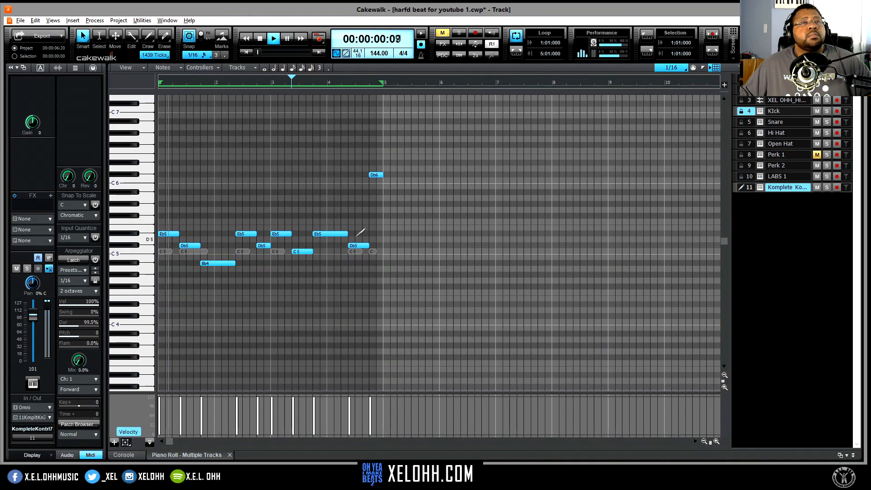
# Lower the Db5 note before the final Db6 to C5, stop playback and return to the start of the loop
pyautogui.moveTo(356, 248); pyautogui.dragTo(358, 254)
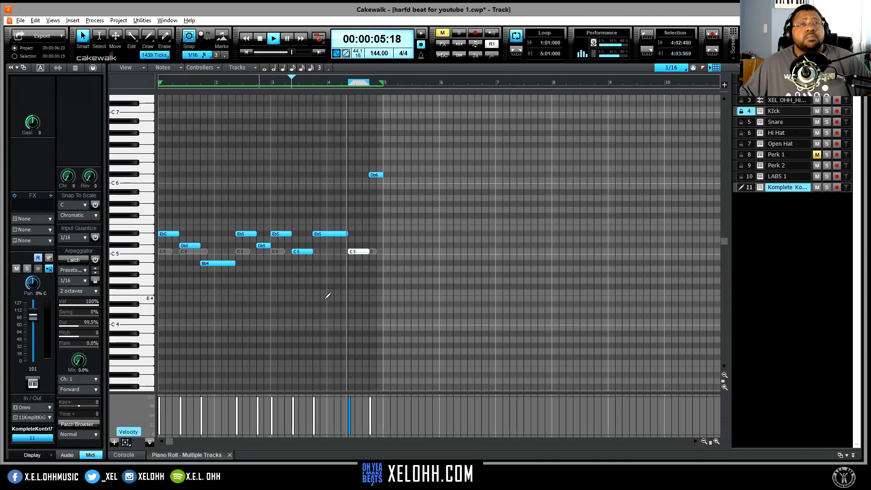
pyautogui.press('space')
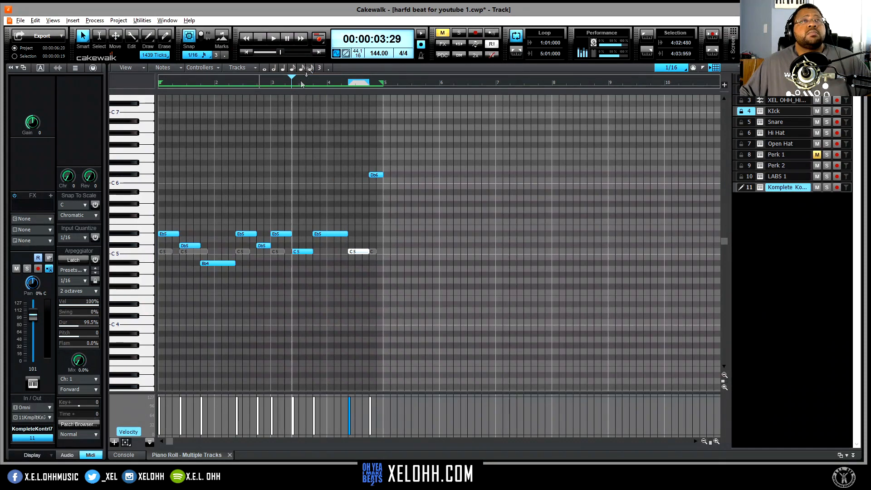
pyautogui.click(246, 53)
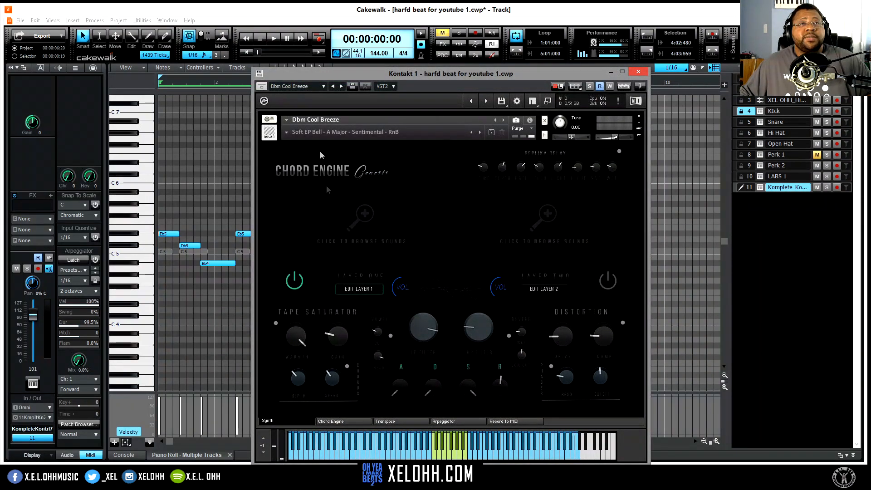
# Open layer one's sound browser in Kontakt 1's Chord Engine and try the Analog Classik sound from the Synth category
pyautogui.click(360, 219)
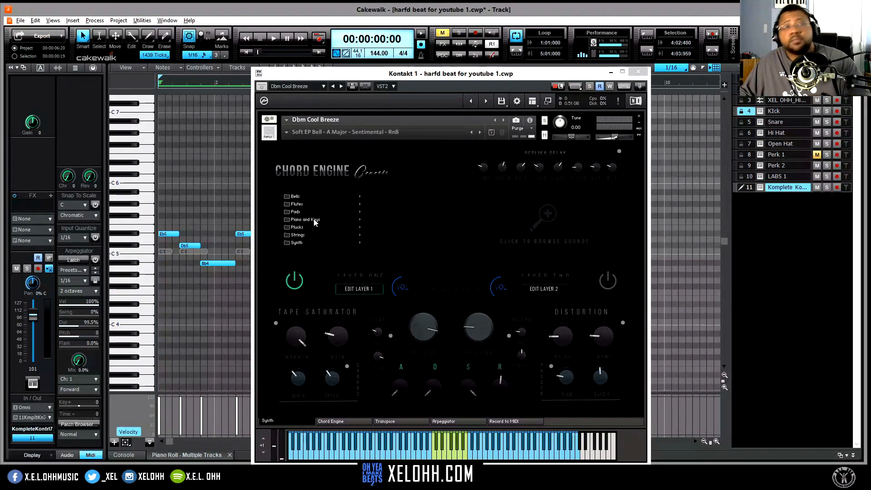
pyautogui.click(510, 278)
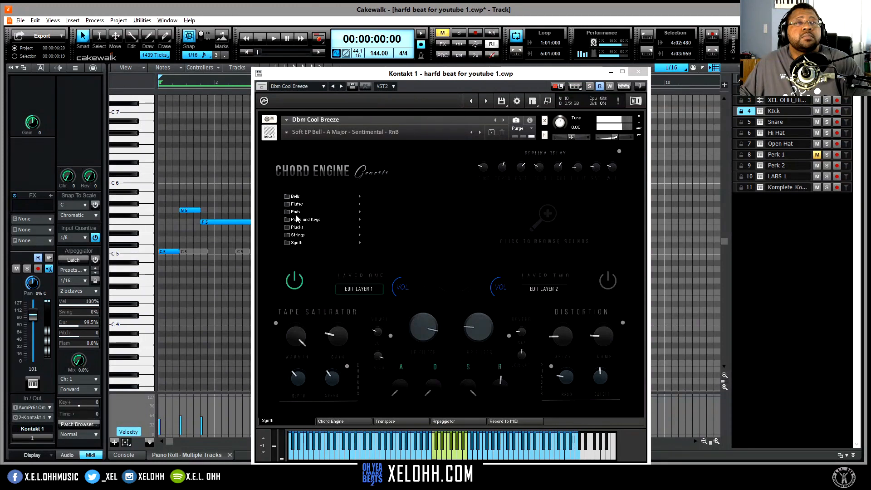
pyautogui.click(298, 244)
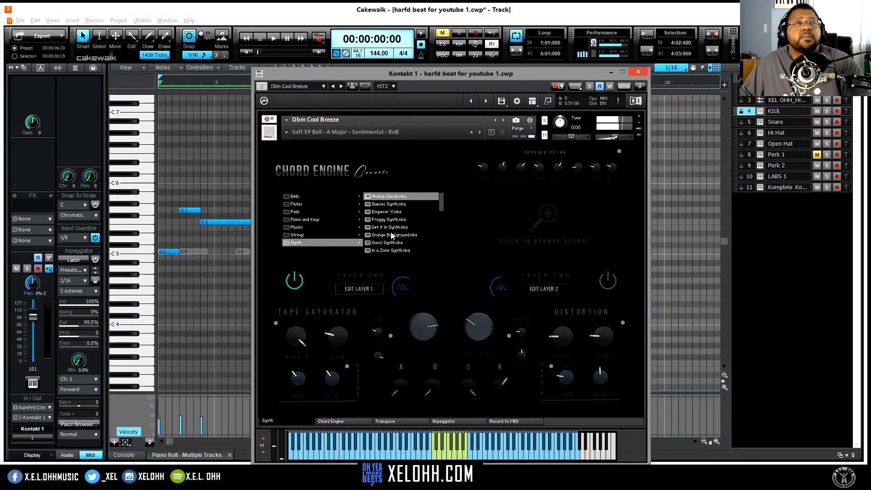
# Audition Blue Bells from the Bells category for layer one, load the bell sound listed below it, and play back the beat
pyautogui.click(295, 196)
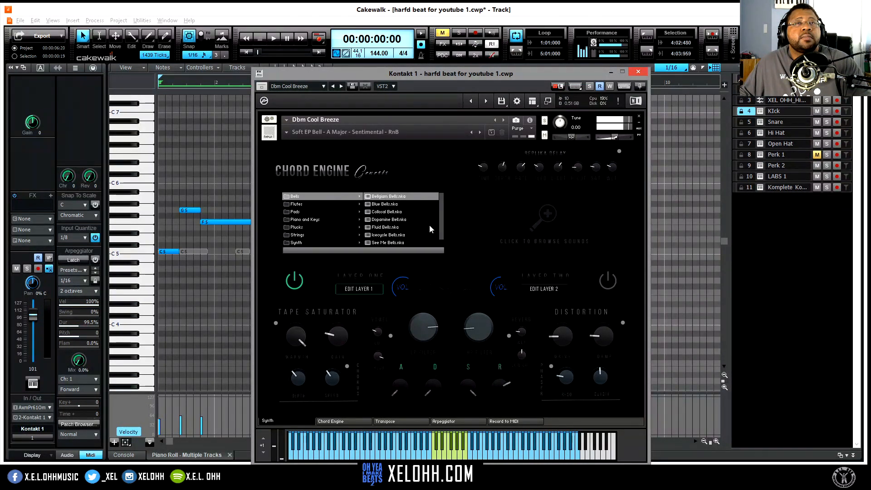
pyautogui.click(412, 205)
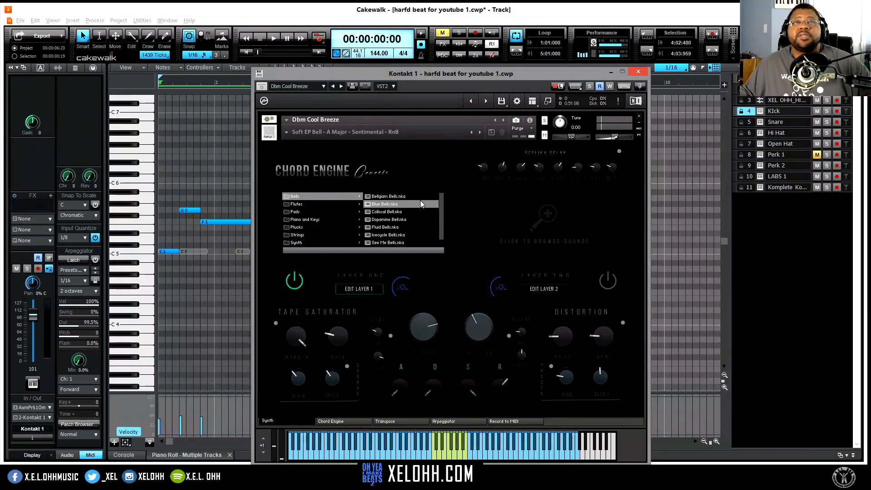
pyautogui.click(393, 215)
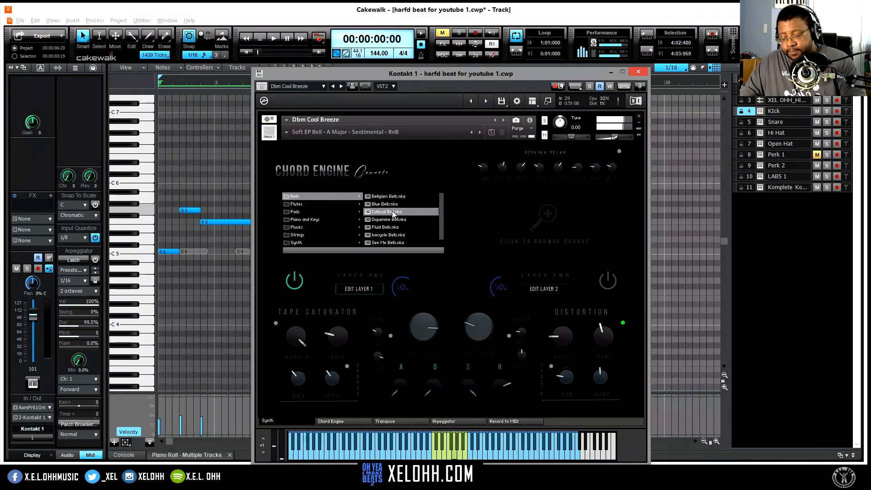
pyautogui.press('space')
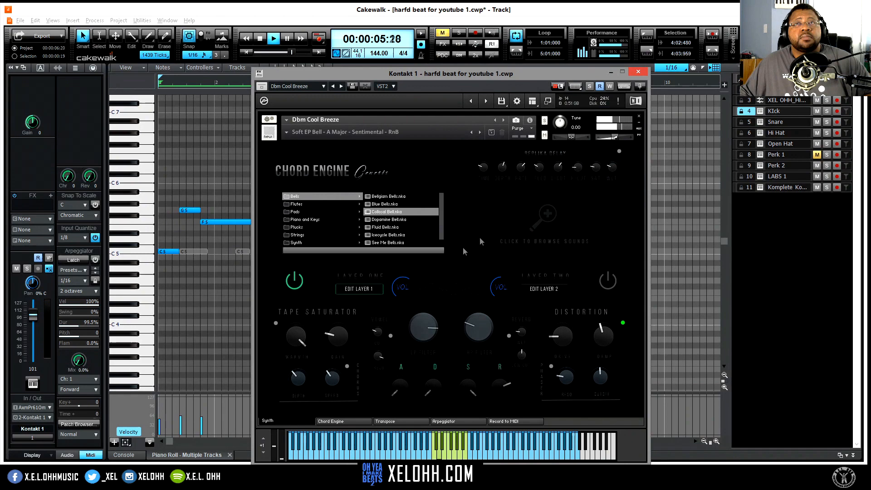
# Close the Kontakt 1 instrument window, stop playback and switch from the piano roll back to the full track arrangement
pyautogui.click(638, 72)
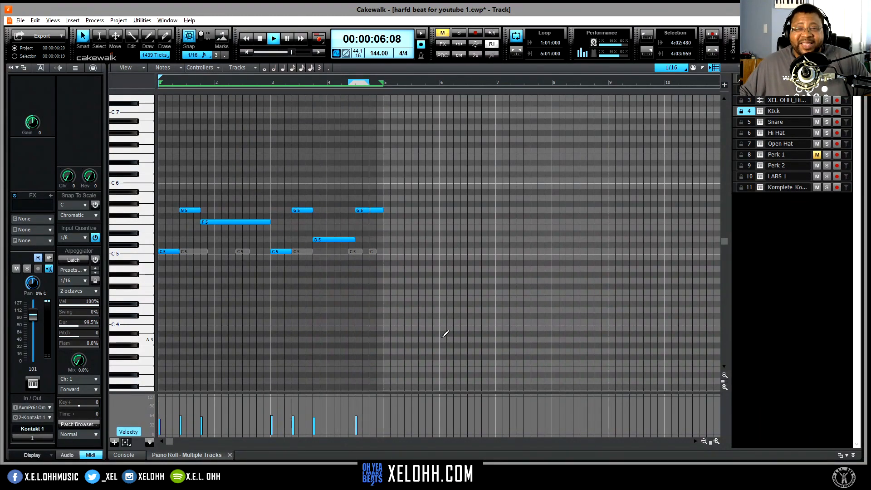
pyautogui.press('space')
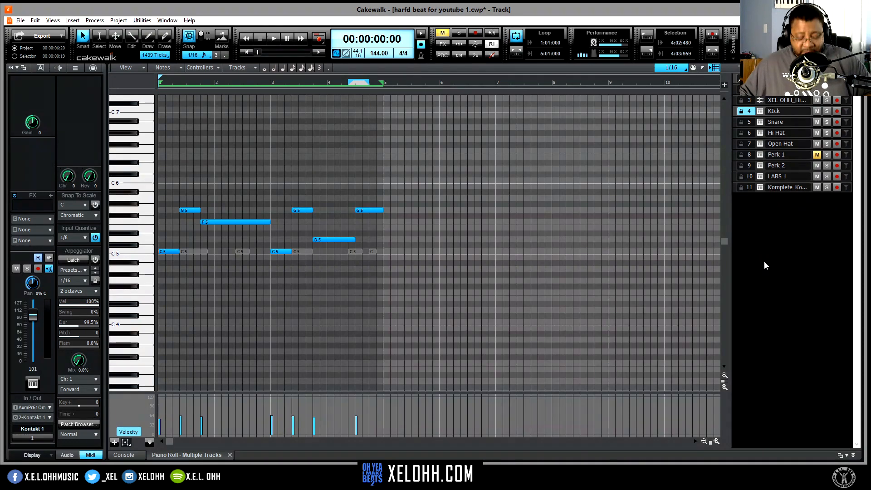
pyautogui.press('d')
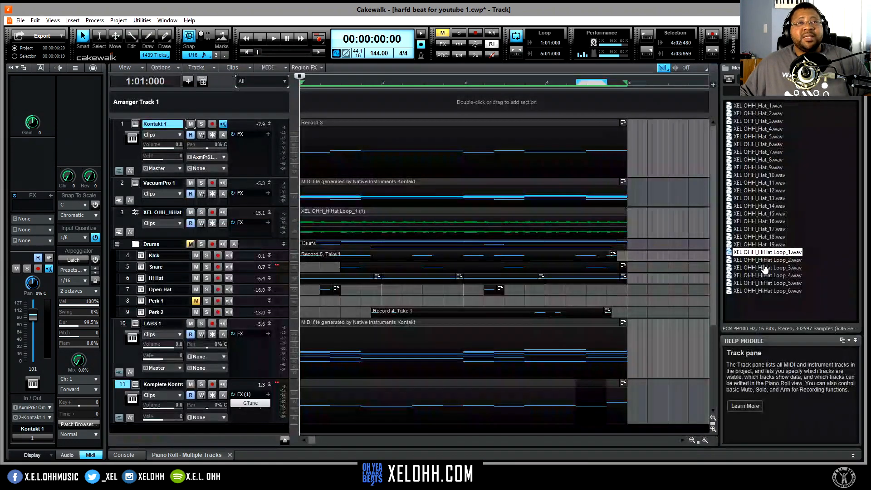